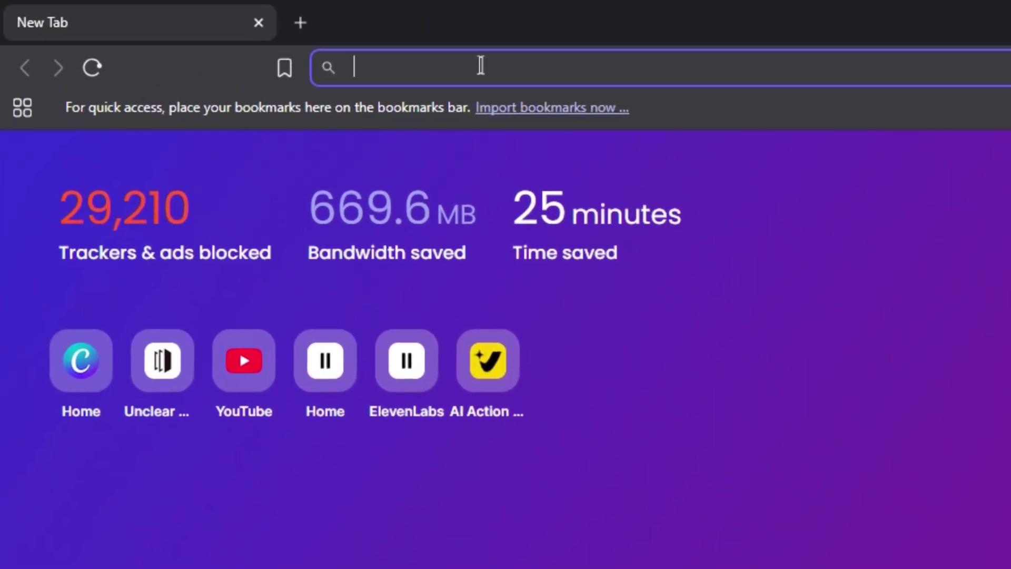
- Run a web search for 'context ai'
type("context ai")
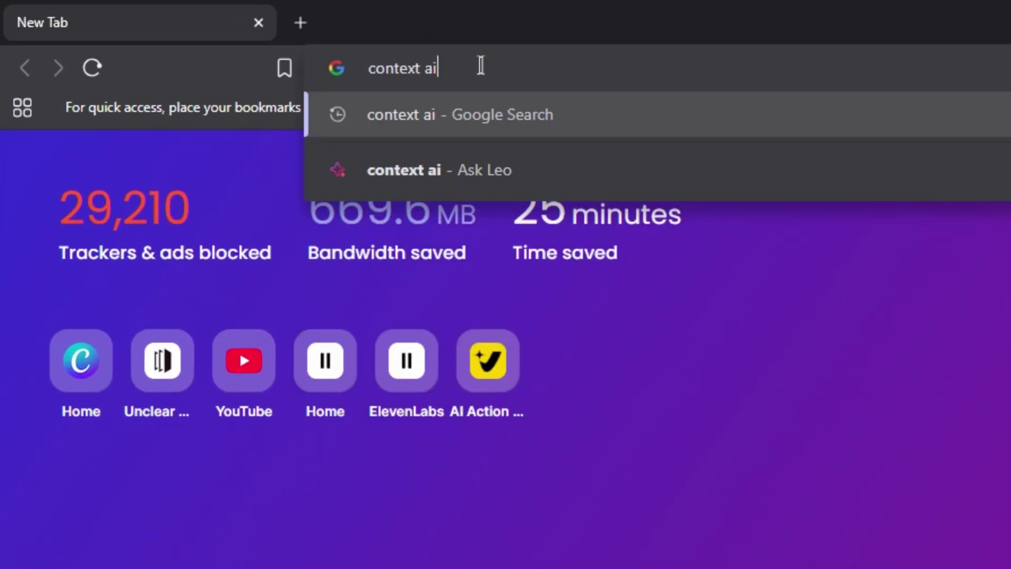
key("Return")
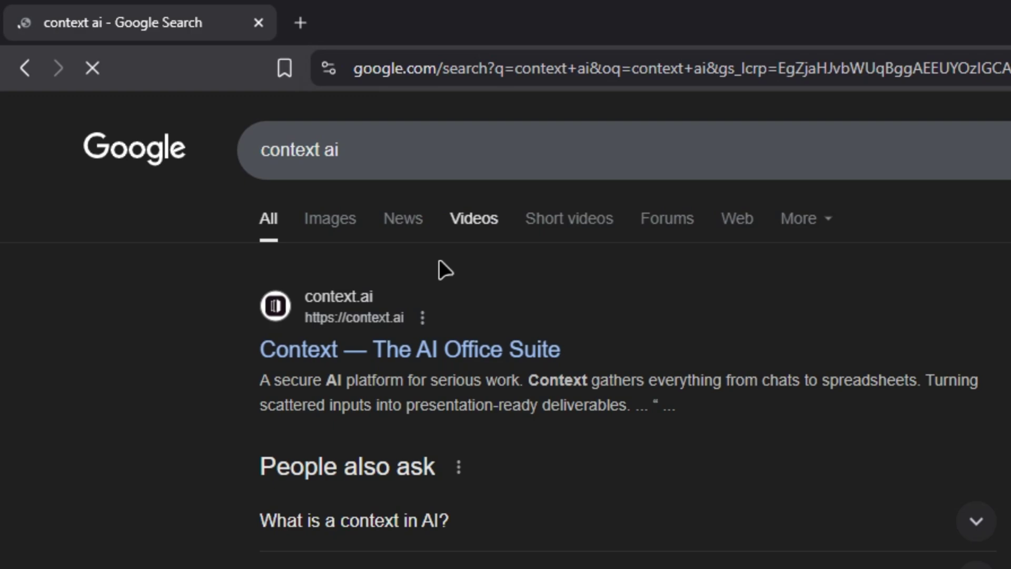
- Open the Context website from the results and choose Sign Up
left_click(333, 358)
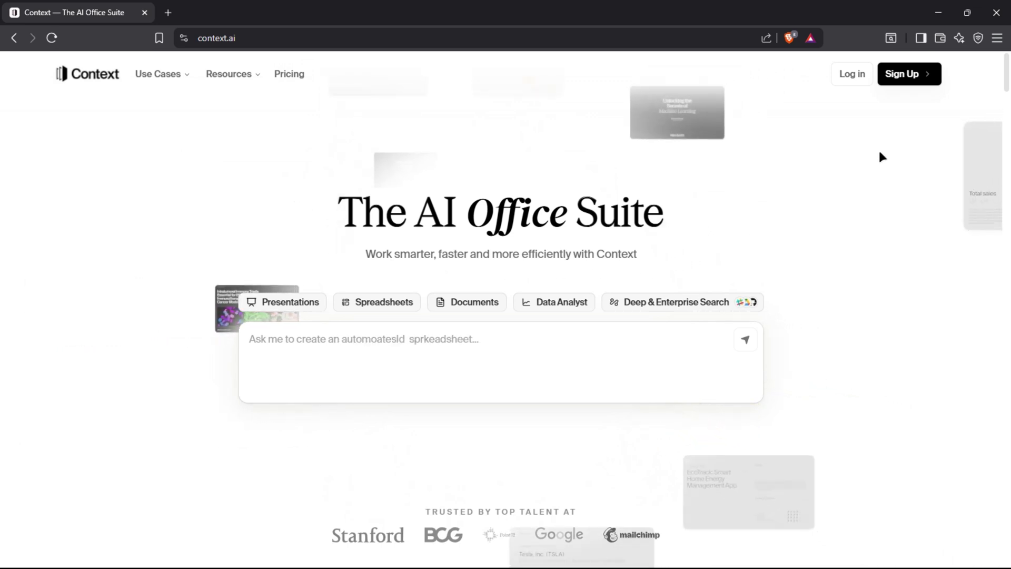
left_click(907, 79)
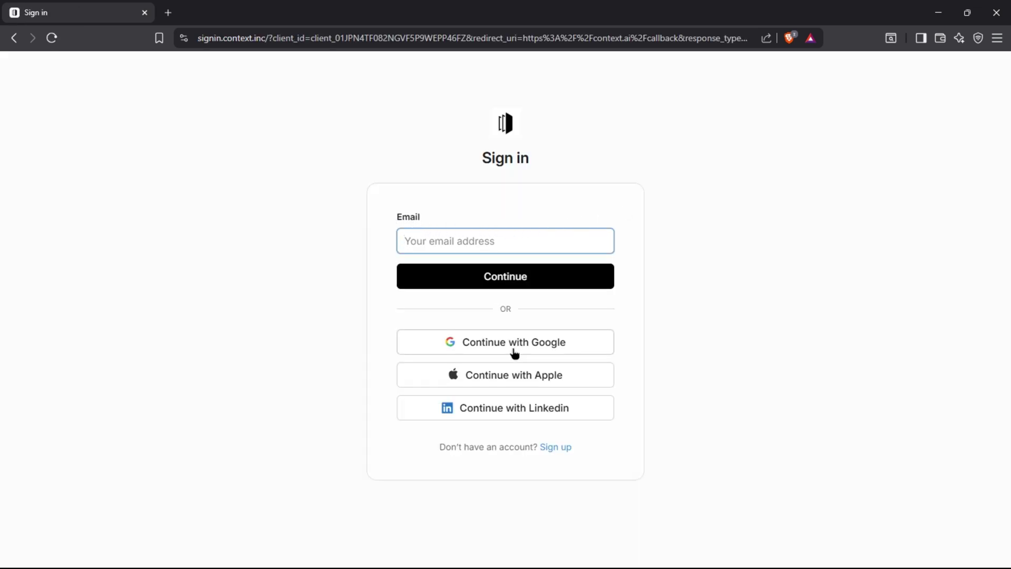
- Switch to sign-up and copy a temporary e-mail address from temp-mail.org
left_click(555, 452)
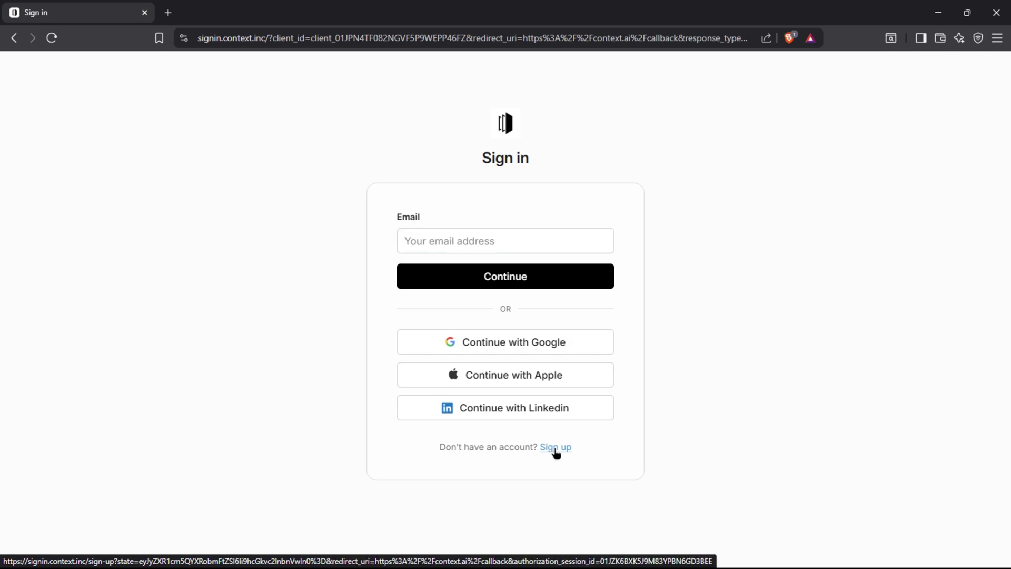
left_click(168, 12)
type("temp mail")
key("Return")
left_click(253, 190)
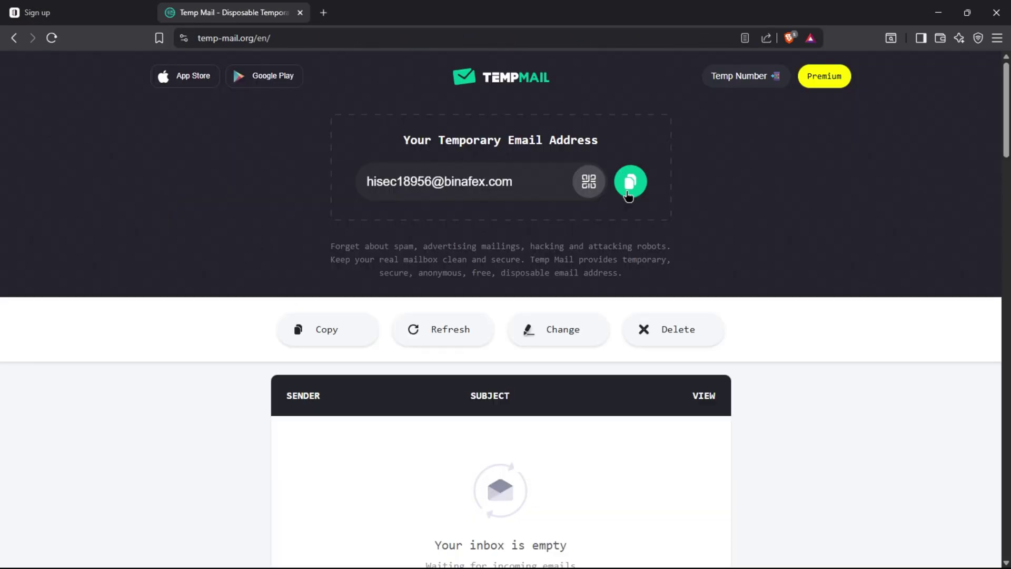
- Enter the name 'solutions', paste the temporary e-mail address, and submit a password
left_click(119, 18)
type("solut")
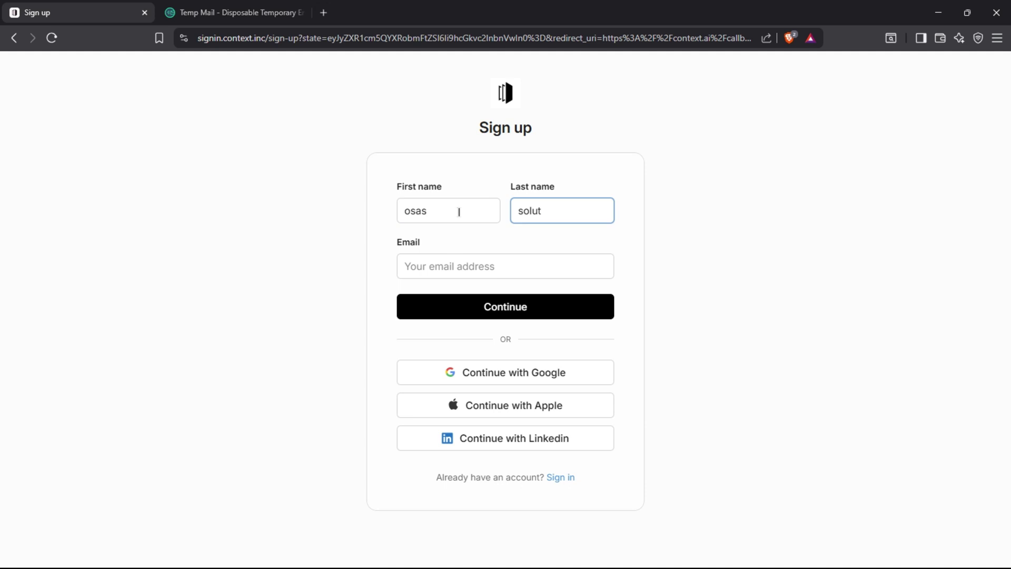
type("ions")
right_click(451, 266)
left_click(485, 395)
left_click(488, 308)
type("•••••")
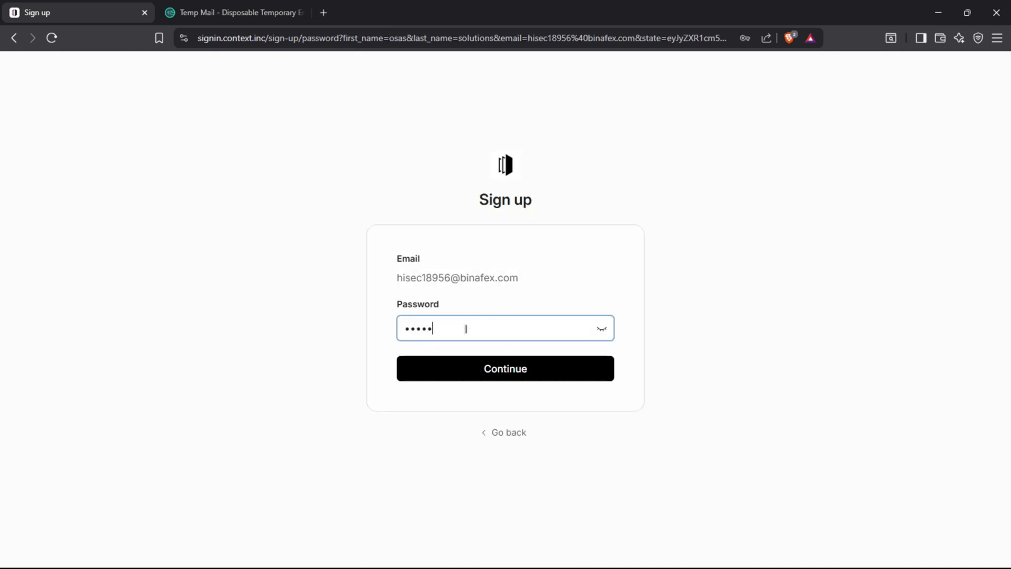
type("•••••")
key("Return")
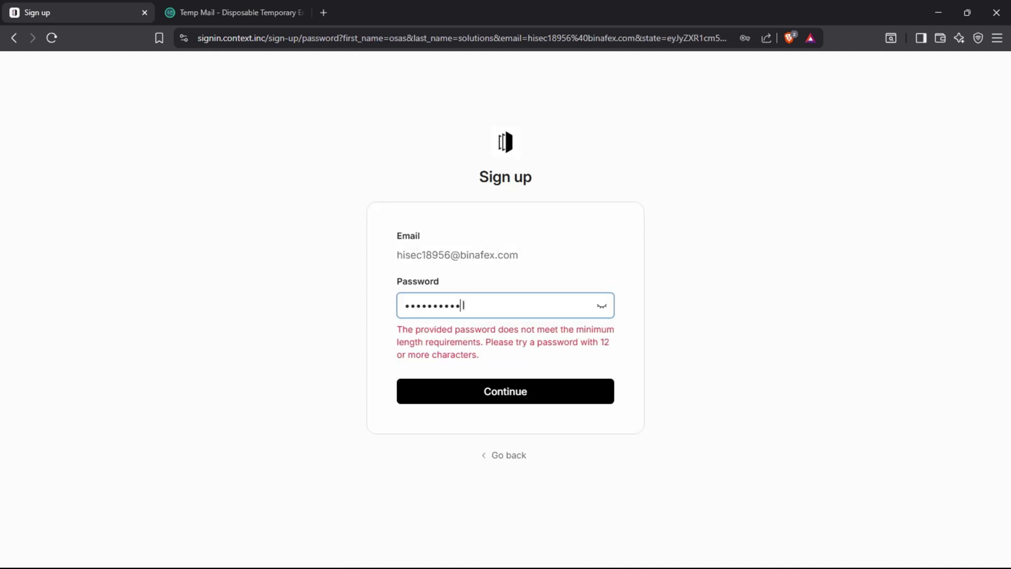
- Replace the password with a longer one of 12+ characters to complete sign-up
key("alt+Left")
left_click(500, 305)
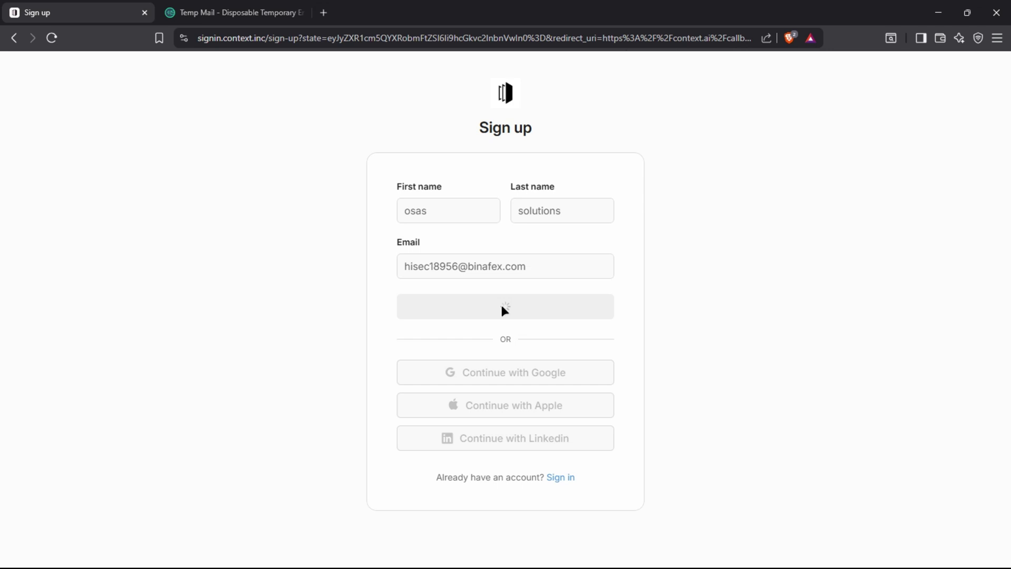
left_click(494, 323)
type("•••••")
left_click(470, 365)
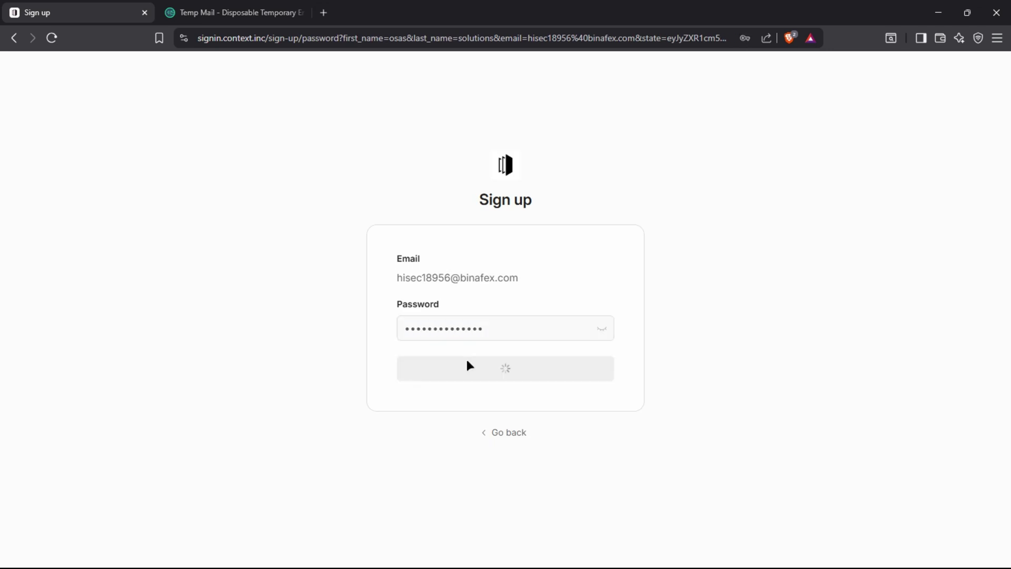
left_click(469, 365)
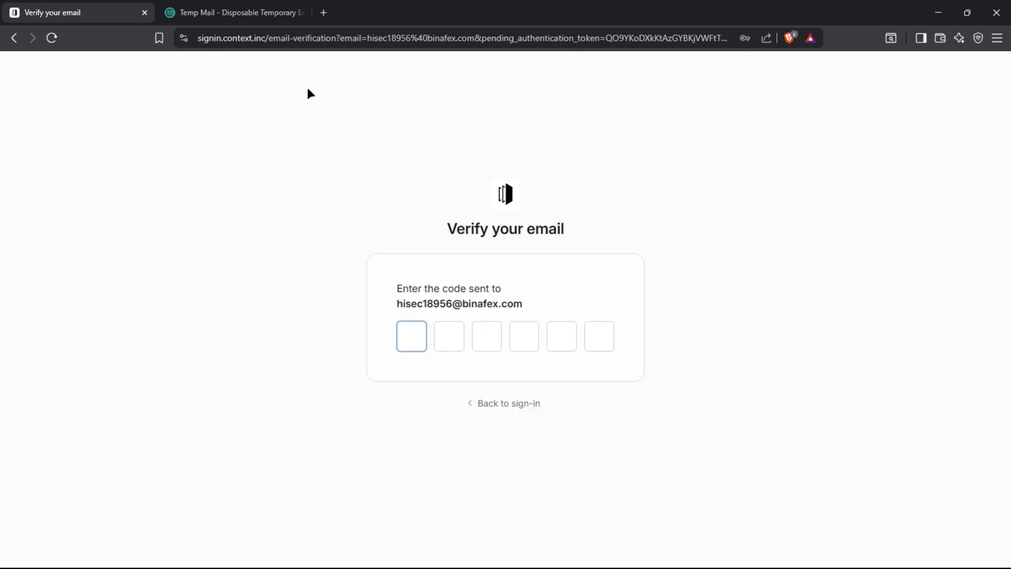
- Copy the verification code from Context's e-mail into the verification page
left_click(232, 12)
left_click(448, 447)
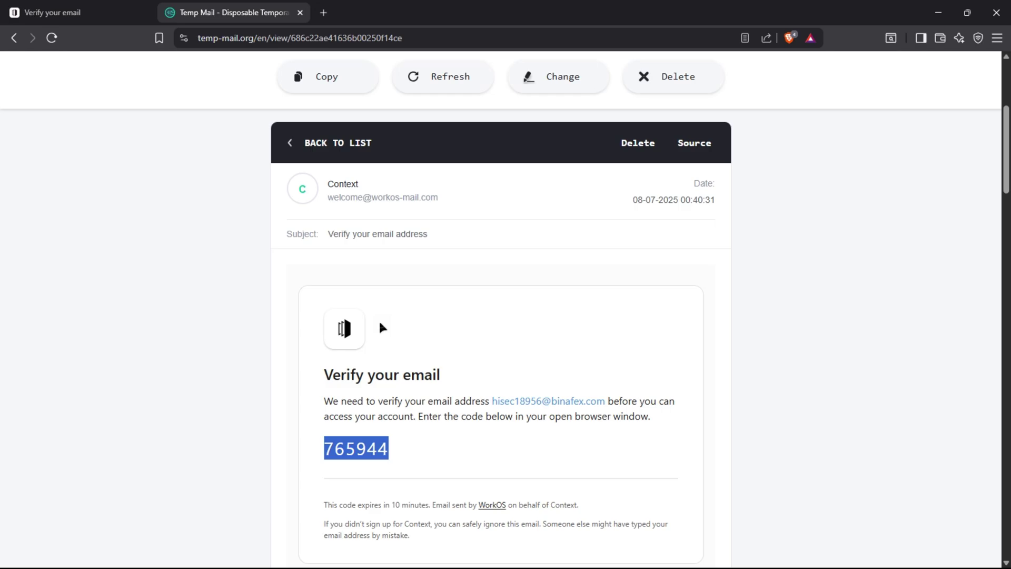
key("ctrl+c")
left_click(45, 13)
right_click(410, 341)
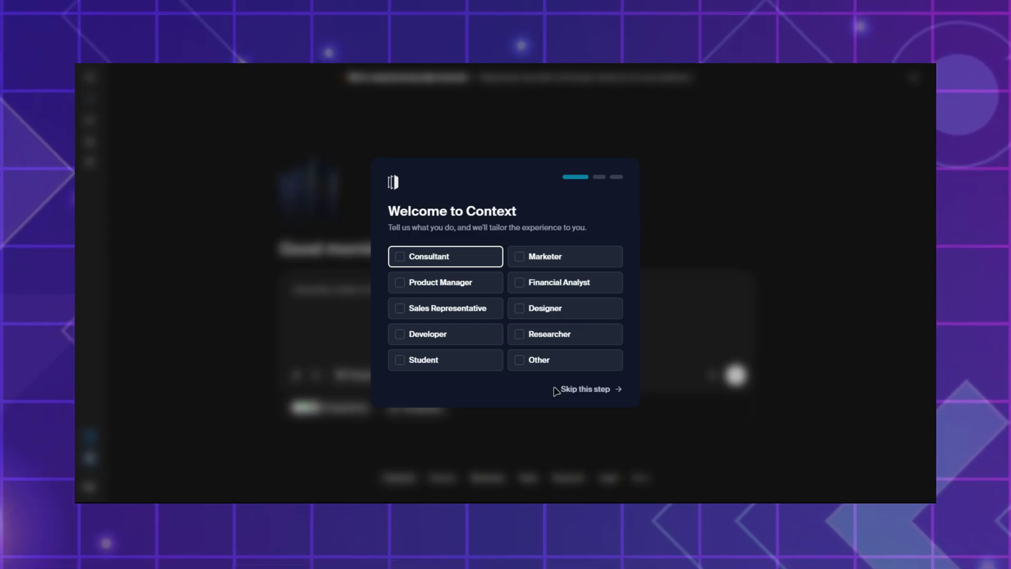
- Skip the role, how-did-you-find-us and Connect your apps onboarding questions
left_click(589, 389)
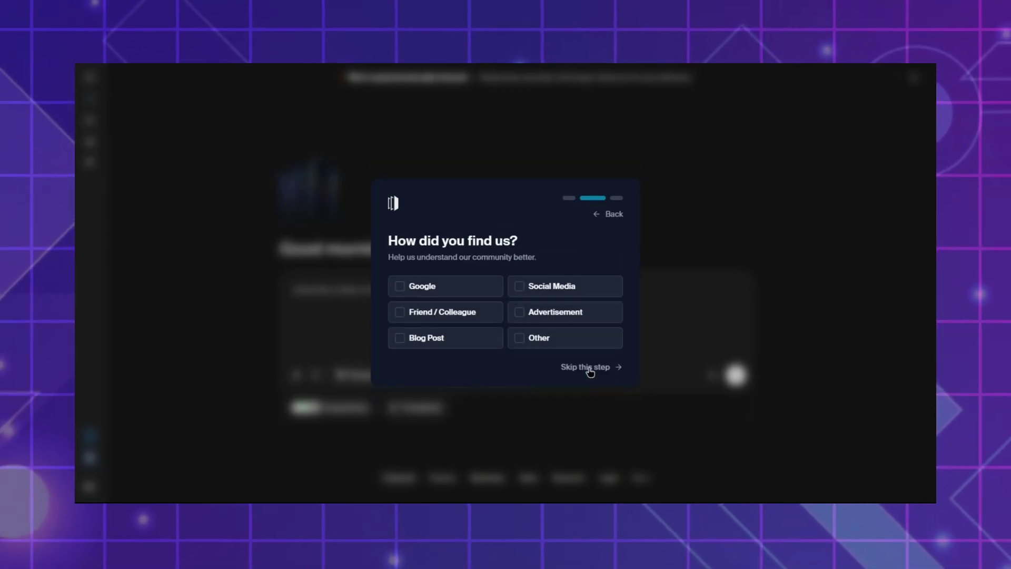
left_click(588, 367)
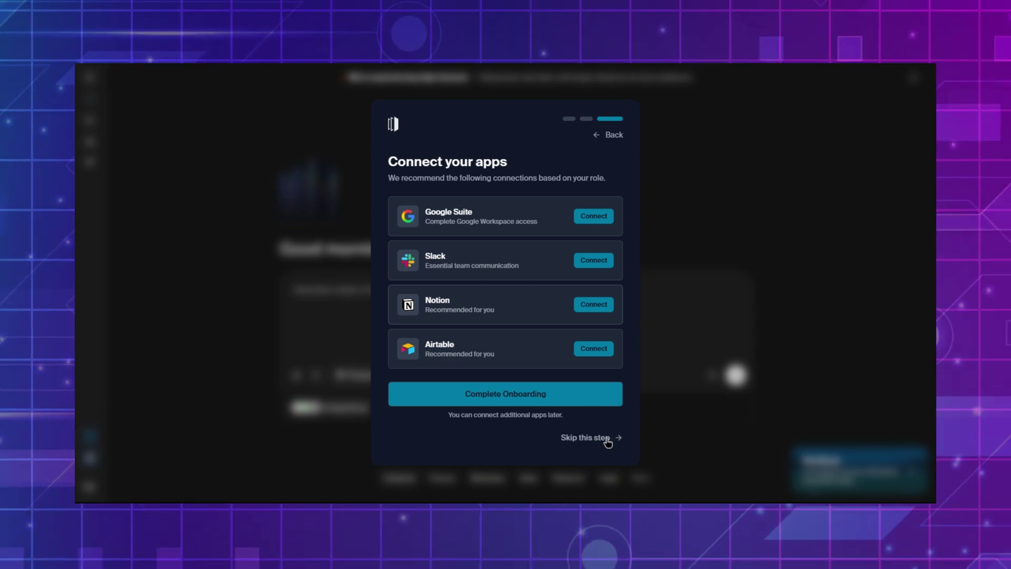
left_click(607, 443)
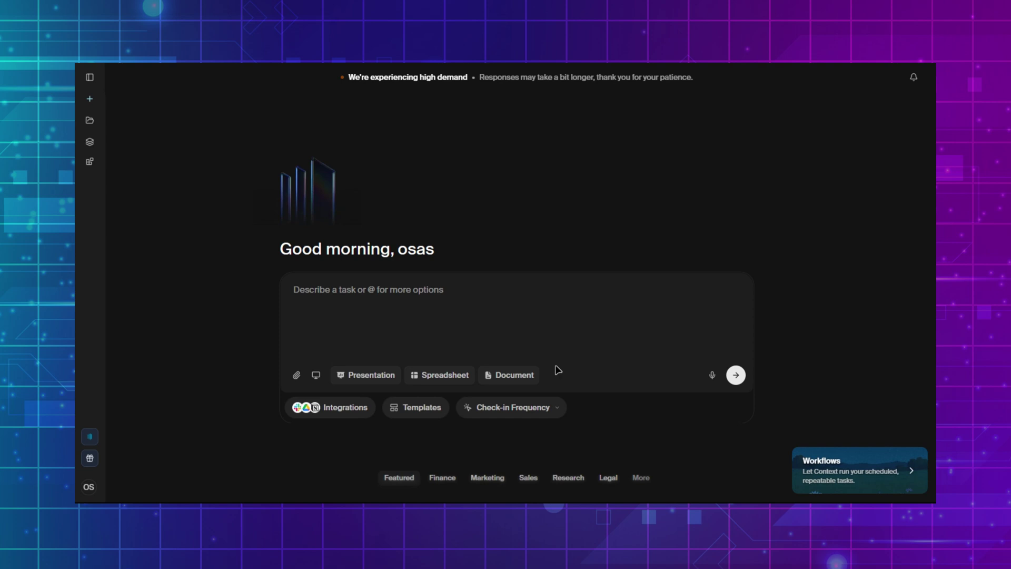
- Browse the Integrations catalogue by Storage & Drive, Tasks, Management, Automation, Knowledge and All, then close it
left_click(90, 79)
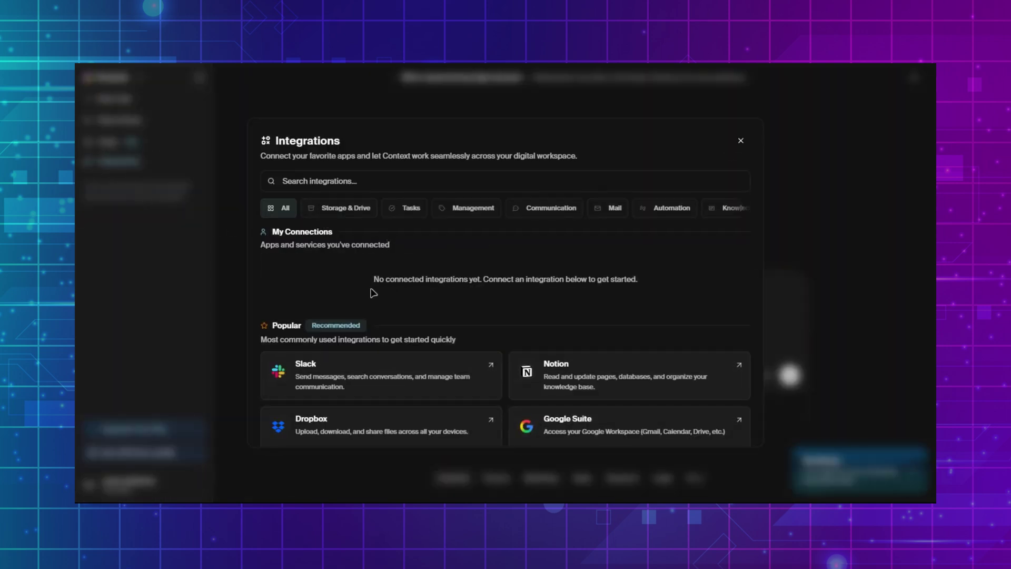
left_click(346, 211)
left_click(411, 211)
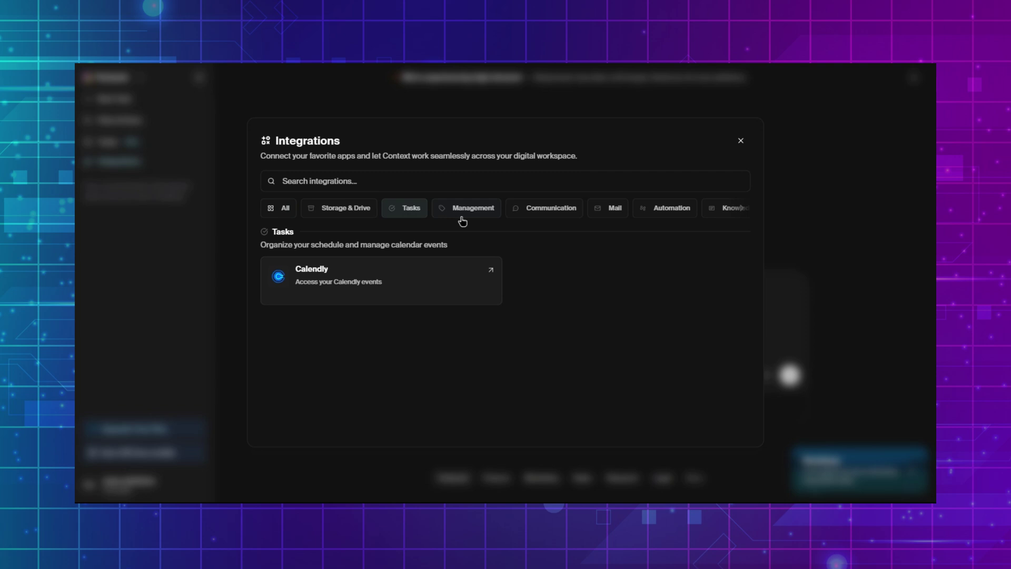
left_click(474, 213)
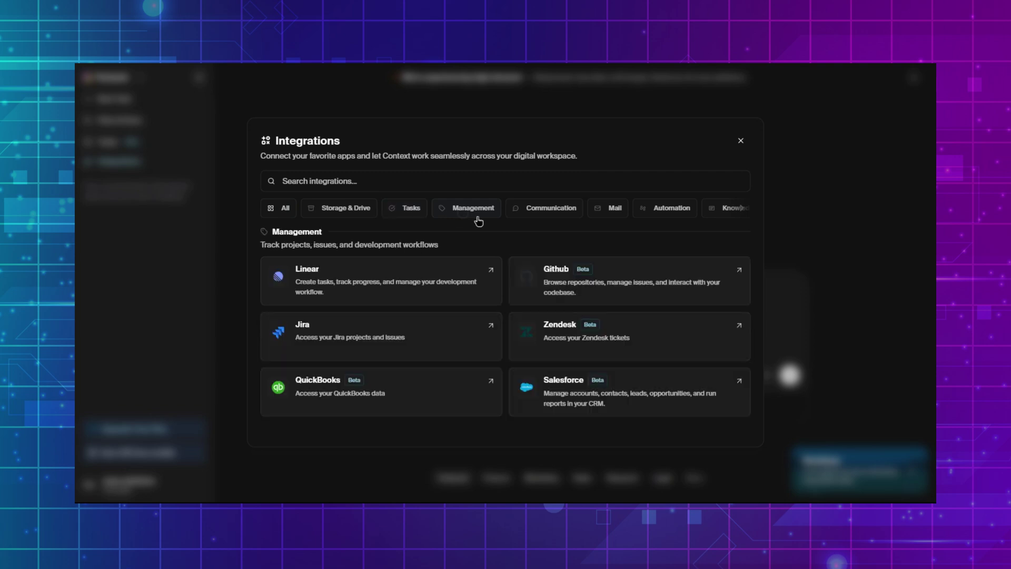
left_click(689, 212)
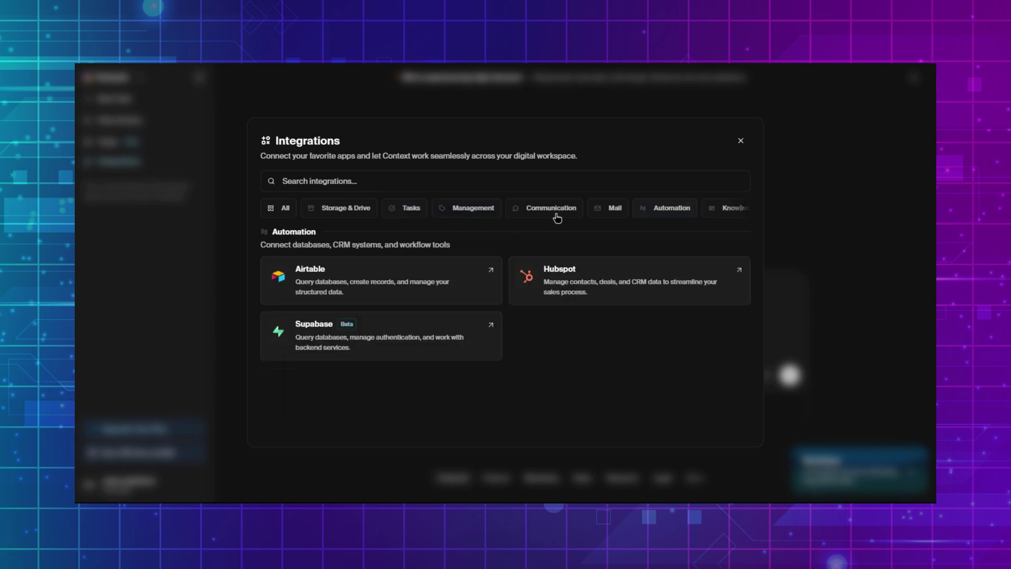
left_click(724, 212)
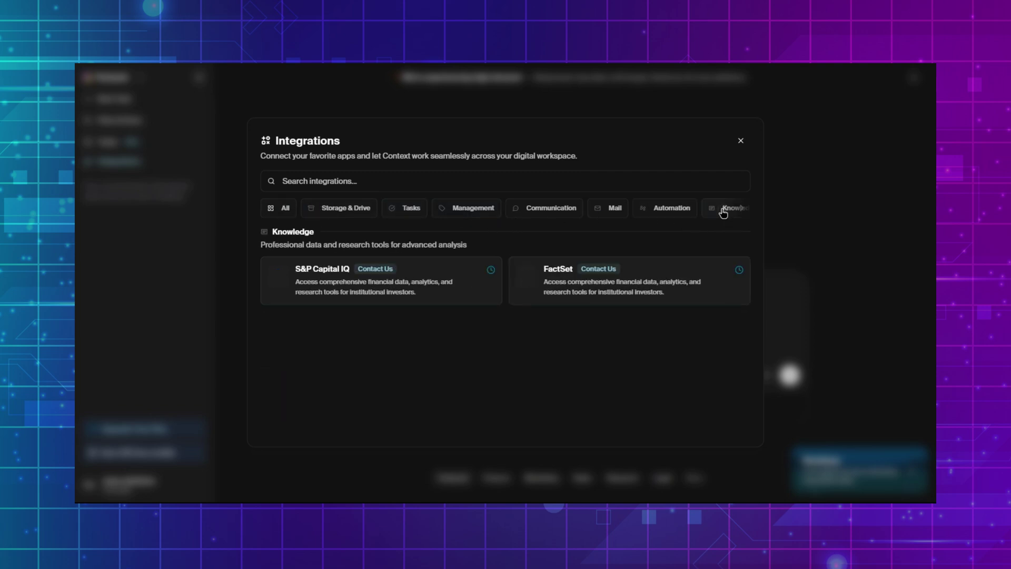
left_click(278, 215)
scroll(369, 246, "down", 2)
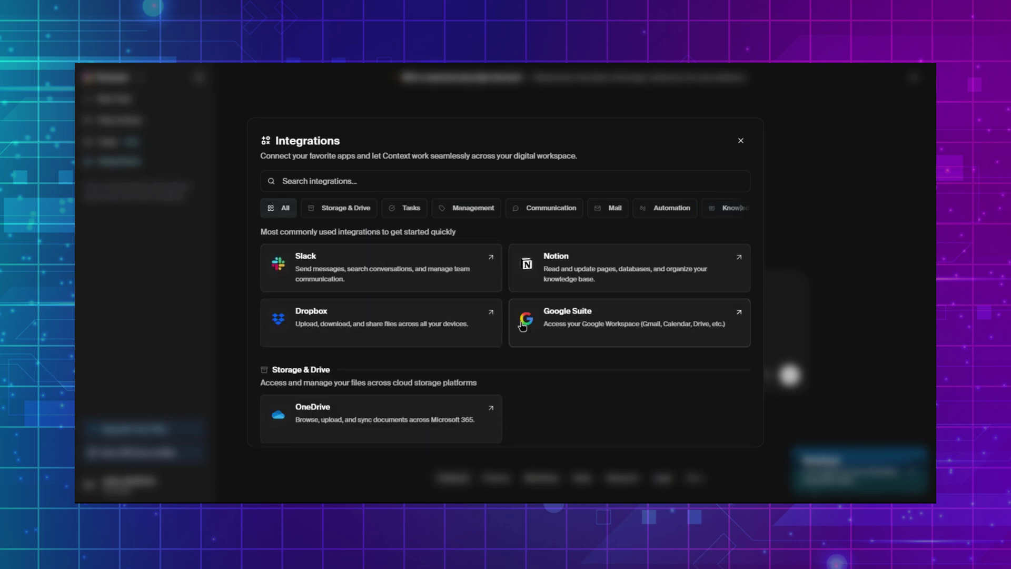
scroll(412, 317, "down", 2)
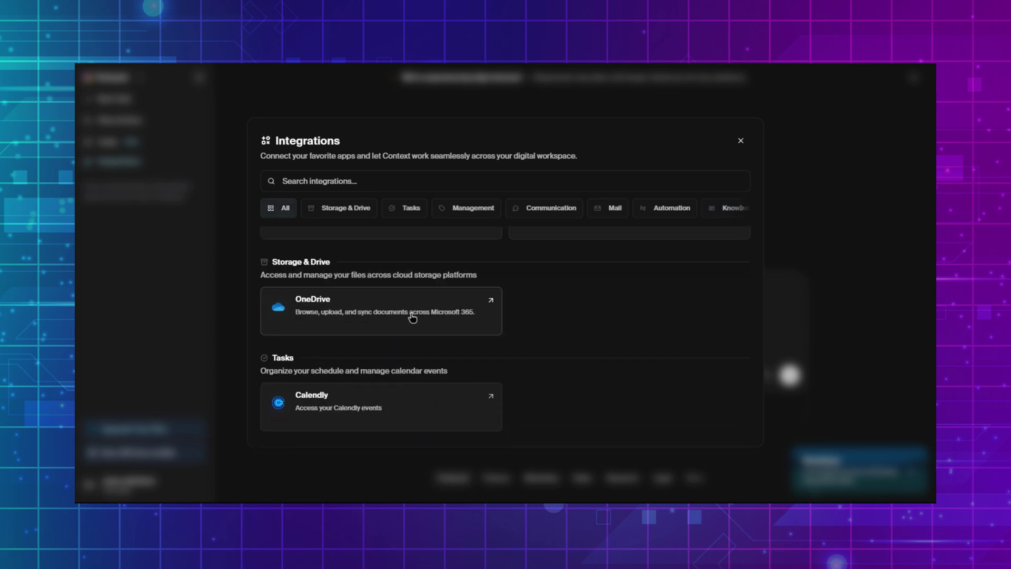
left_click(737, 144)
- Check the account plan menu and Check-in Frequency choices without changing anything
left_click(123, 481)
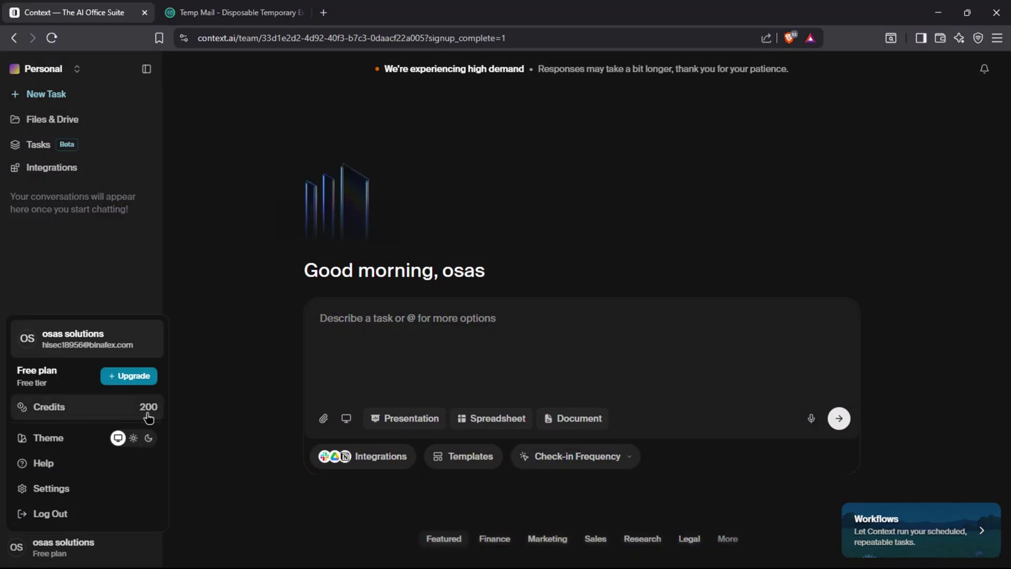
left_click(283, 488)
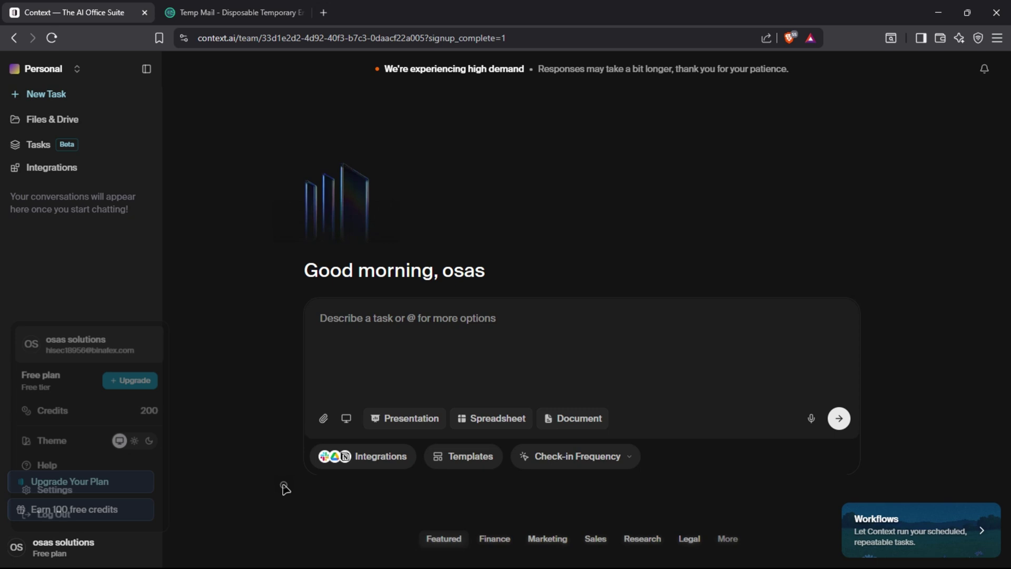
left_click(610, 469)
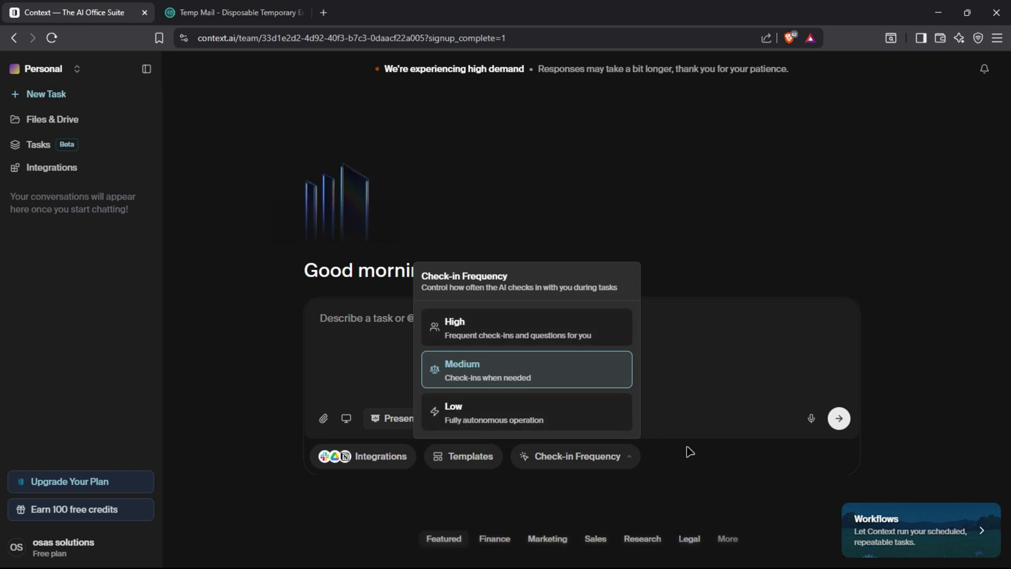
left_click(715, 475)
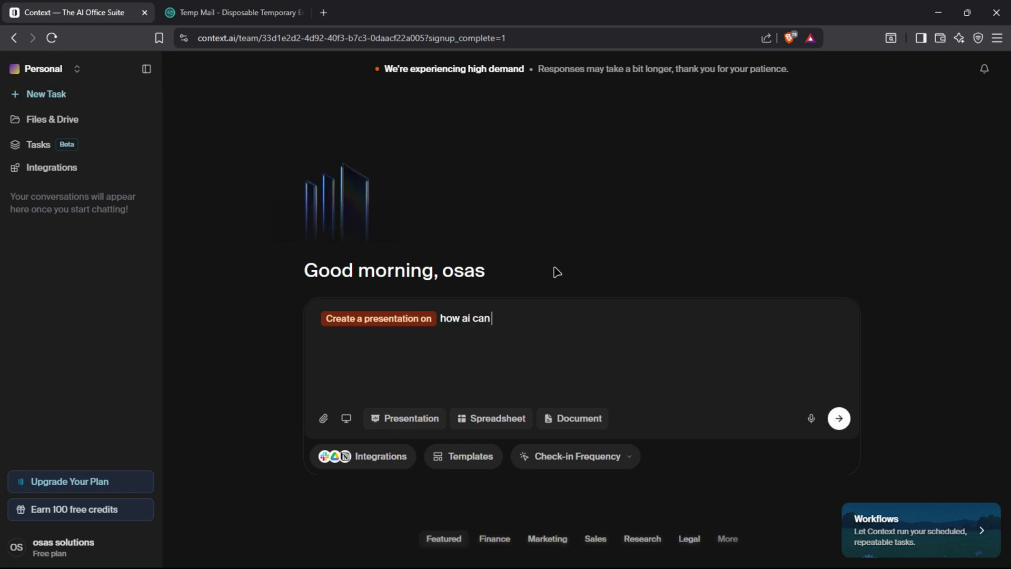
- Keep 'Create a presentation on how ai can 10x productivity' as the task prompt
key("ctrl+a")
key("BackSpace")
type("@")
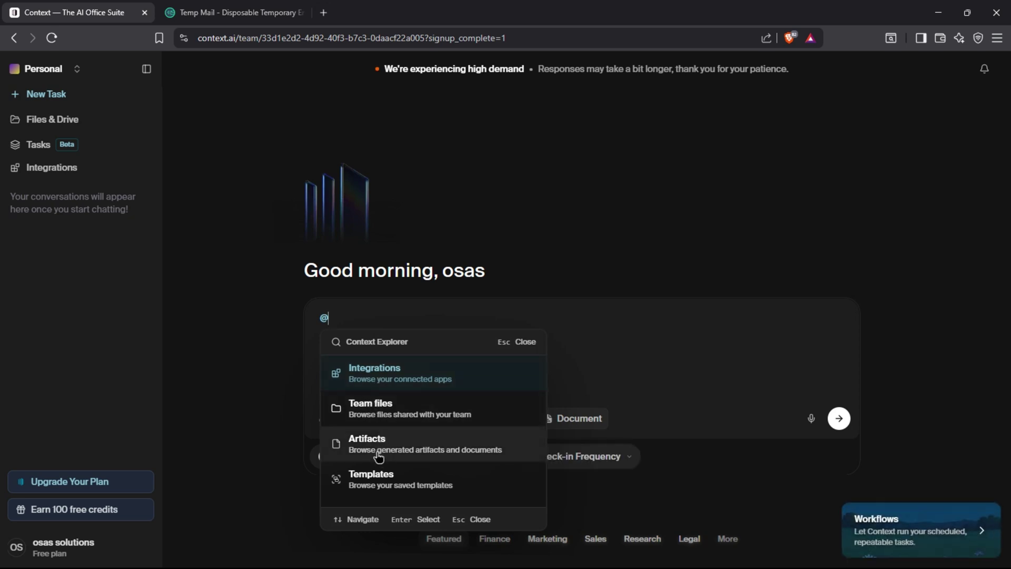
key("ctrl+z")
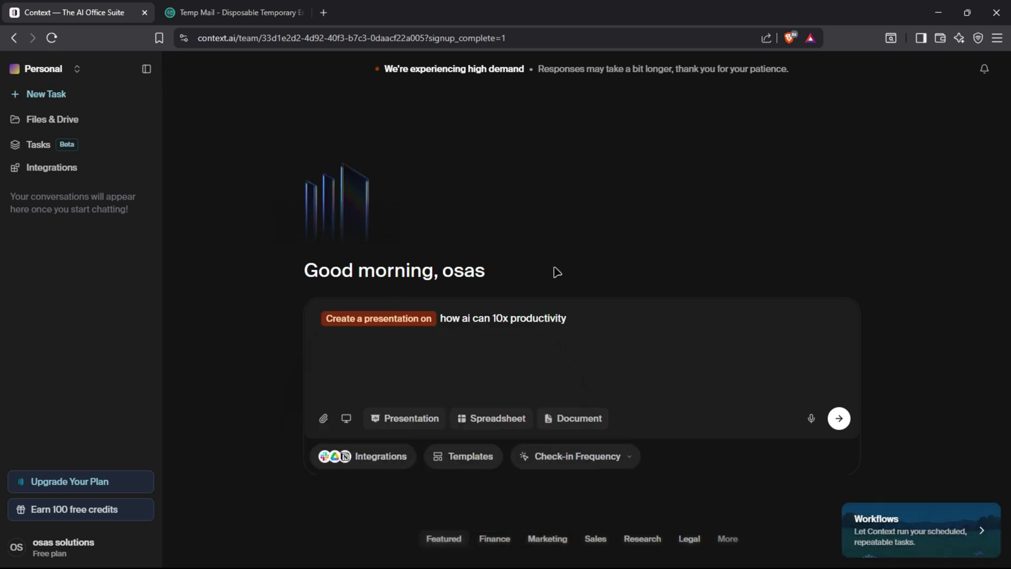
- Send the productivity presentation request, decline notifications, and open the Computer File folder
left_click(841, 421)
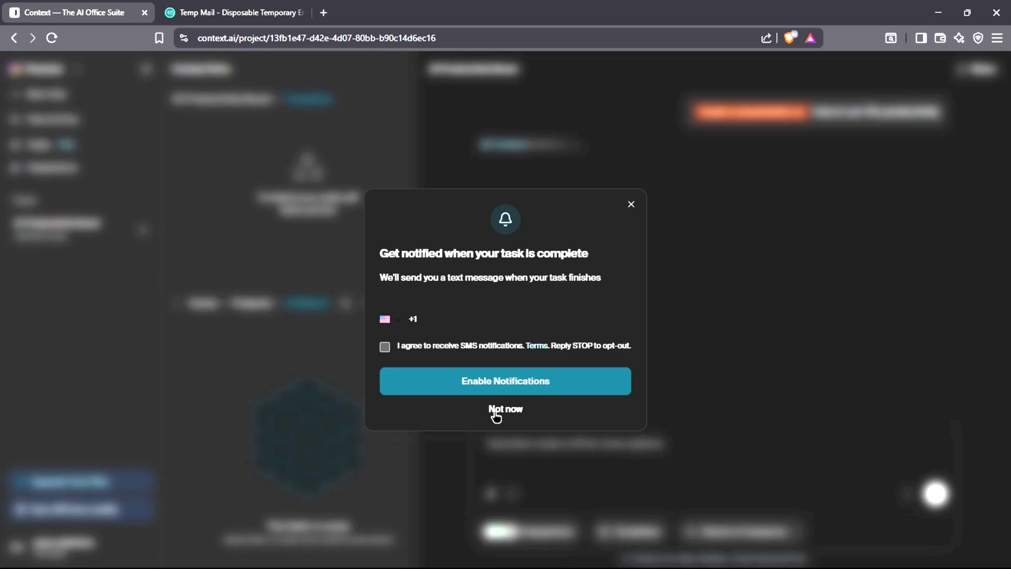
left_click(495, 411)
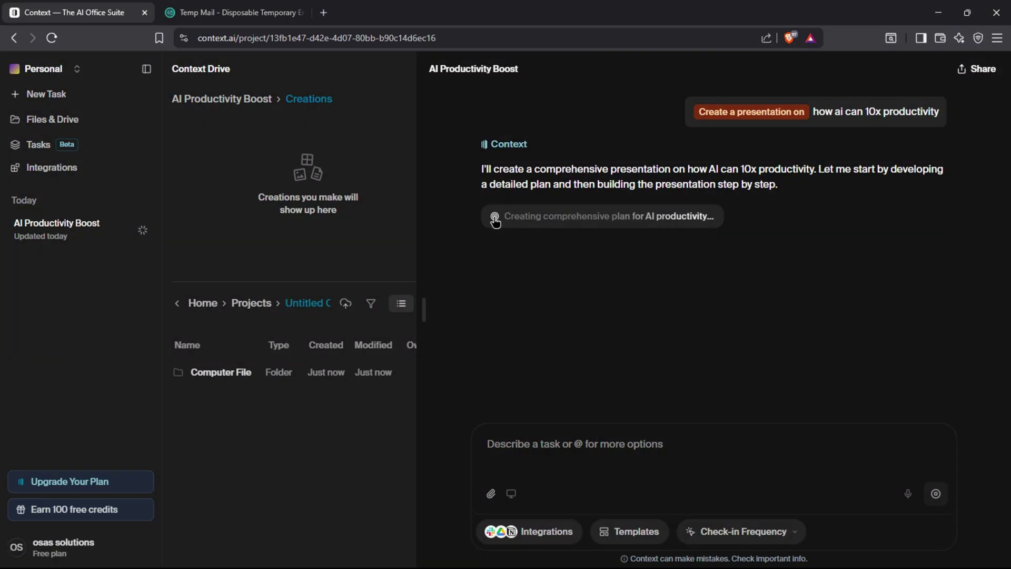
double_click(246, 375)
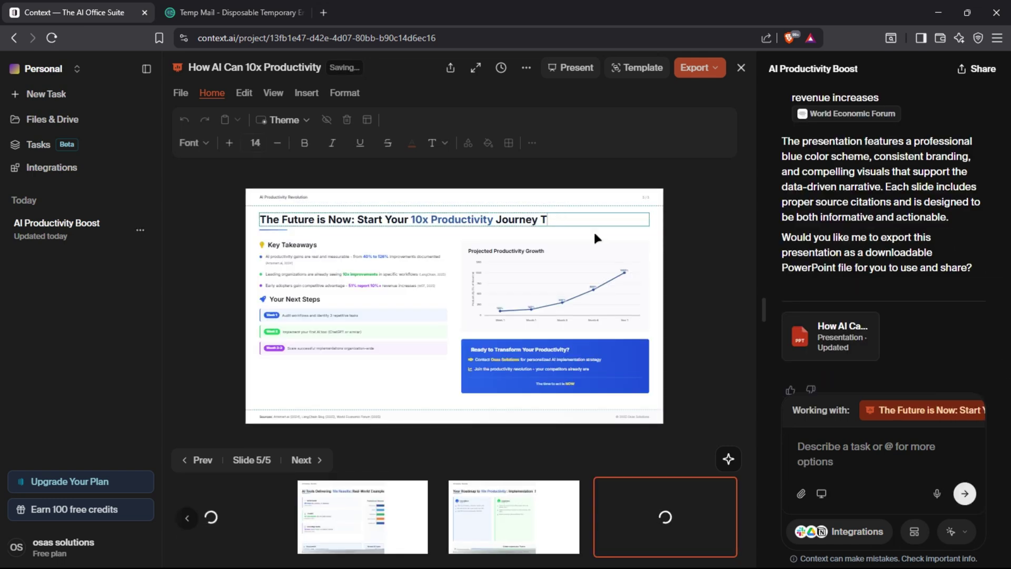
- Append 'now' to the slide 5 title and close the AI helper toolbar
type("now")
left_click(728, 459)
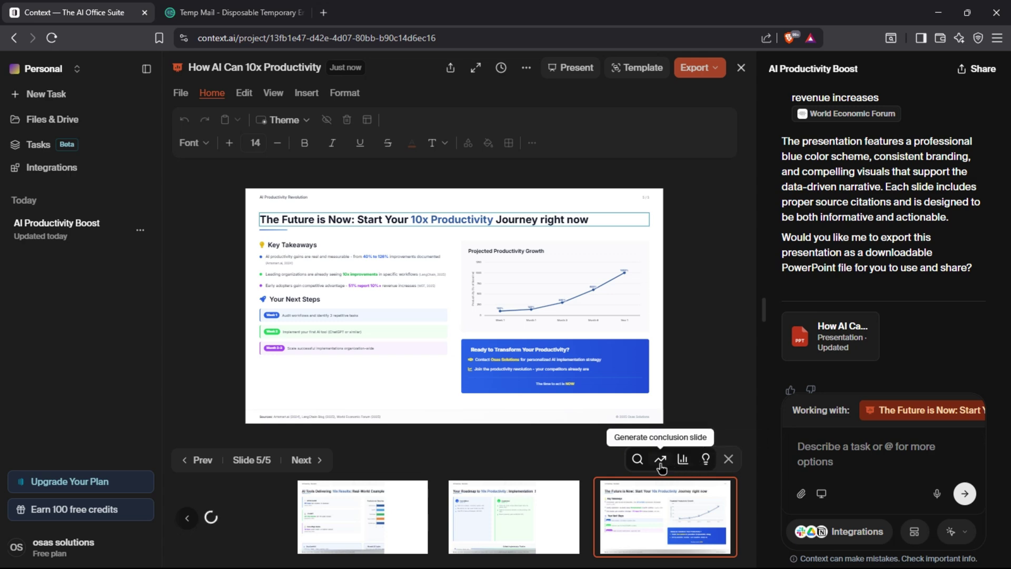
left_click(730, 459)
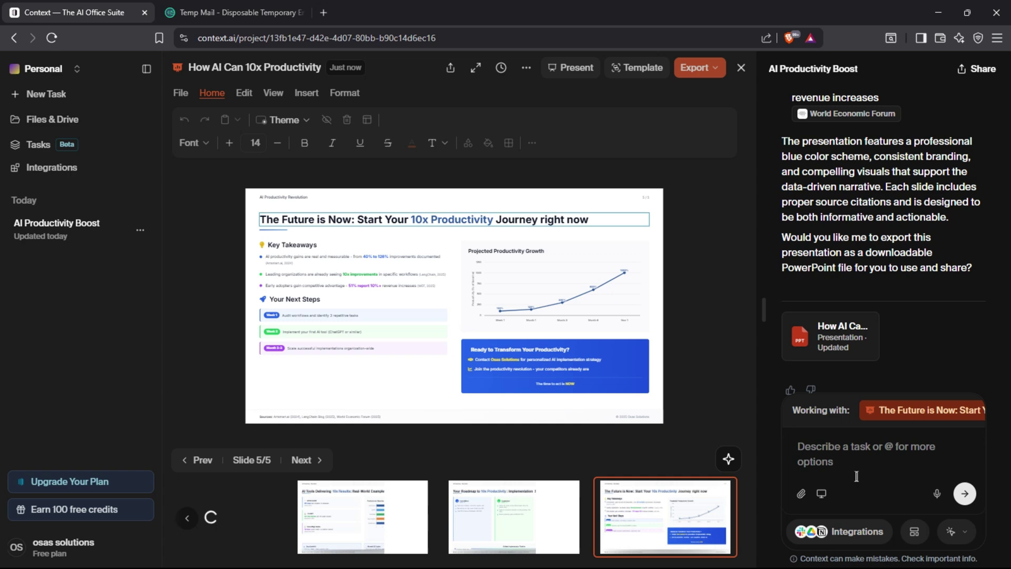
- Look through the integrations list, close it, and open the presentation's sharing options
left_click(821, 532)
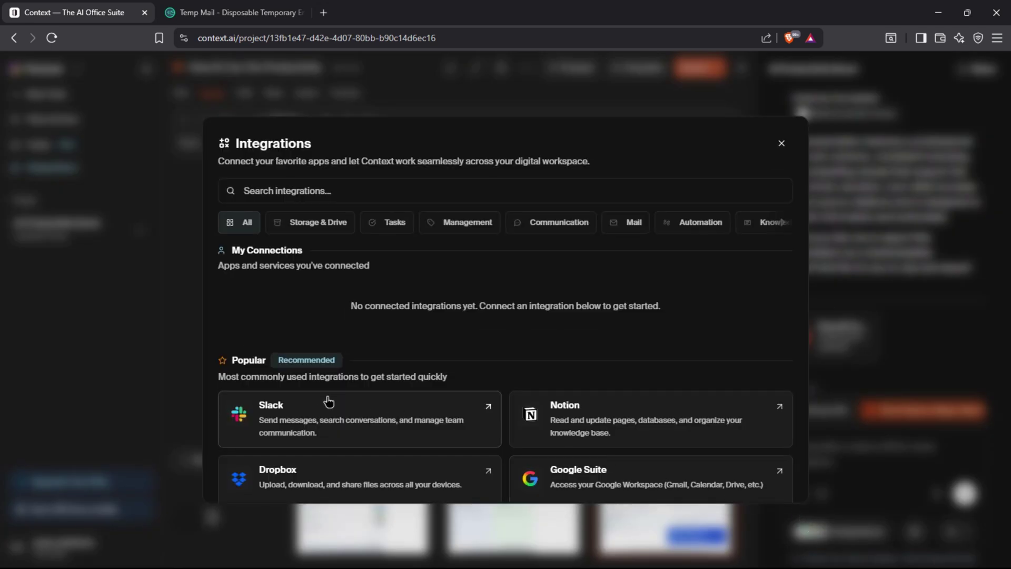
scroll(327, 405, "down", 1)
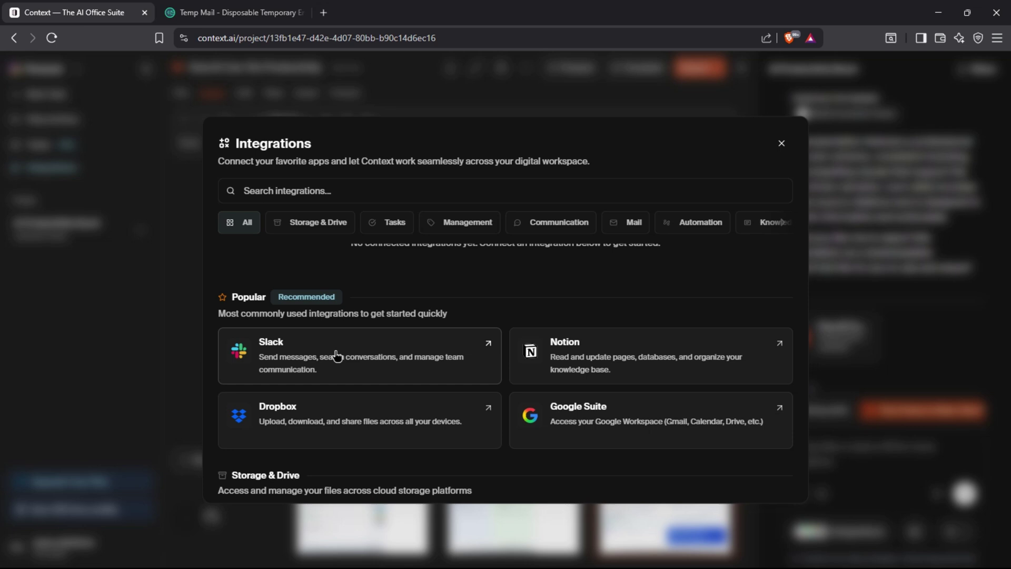
key("Escape")
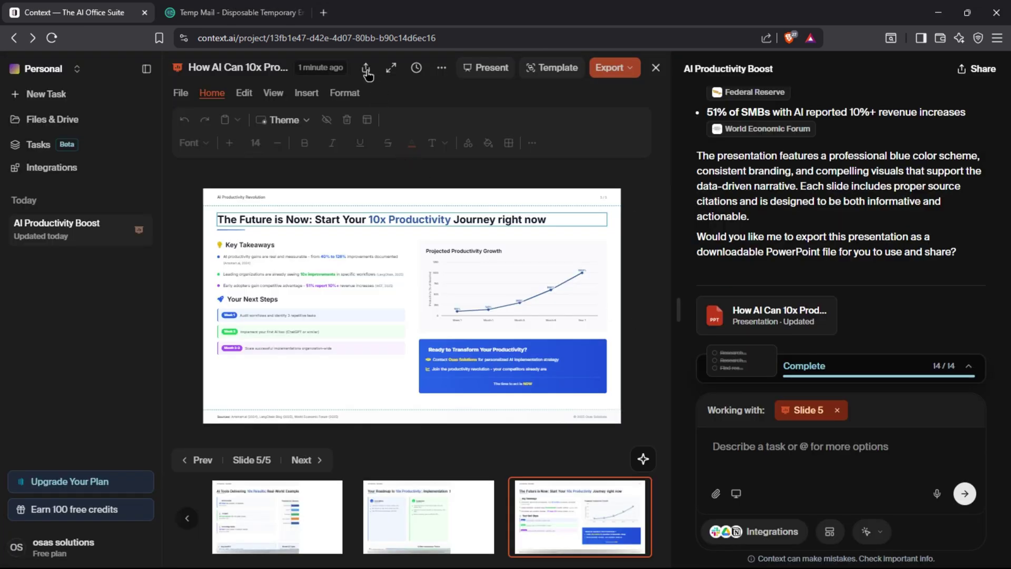
left_click(366, 69)
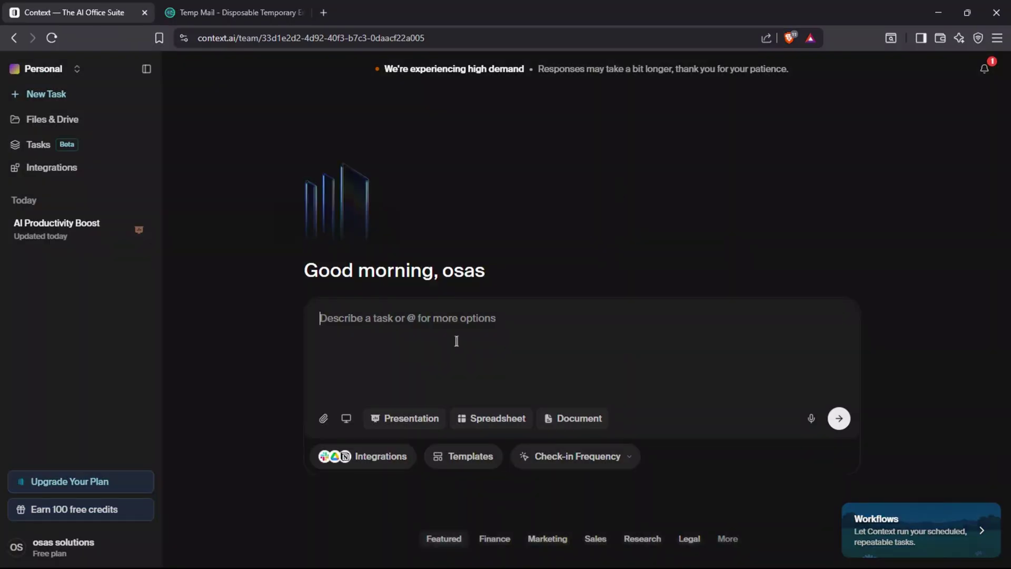
- Send 'create a report for apple for the year 2024' as a new task
type("cre")
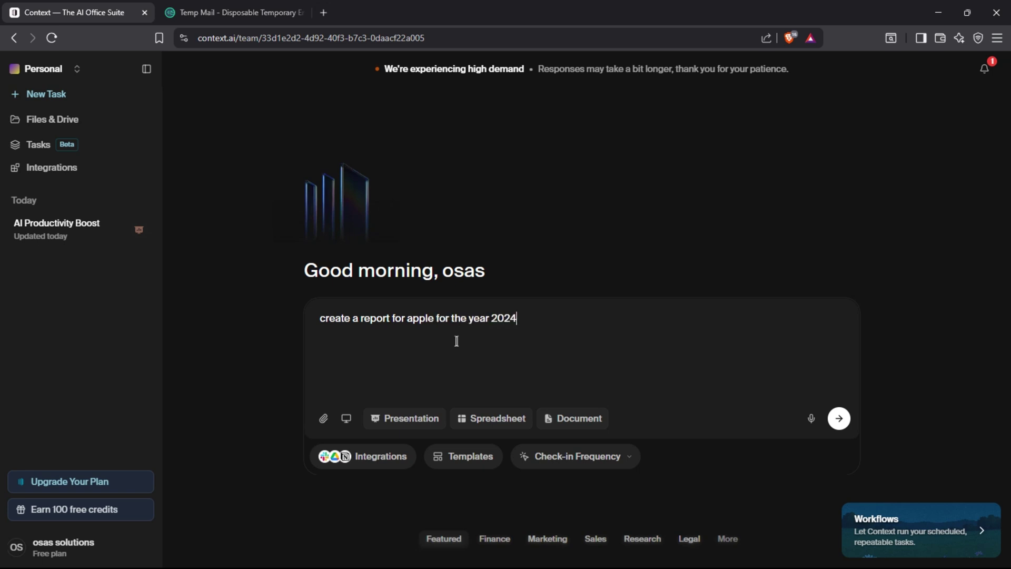
left_click(838, 419)
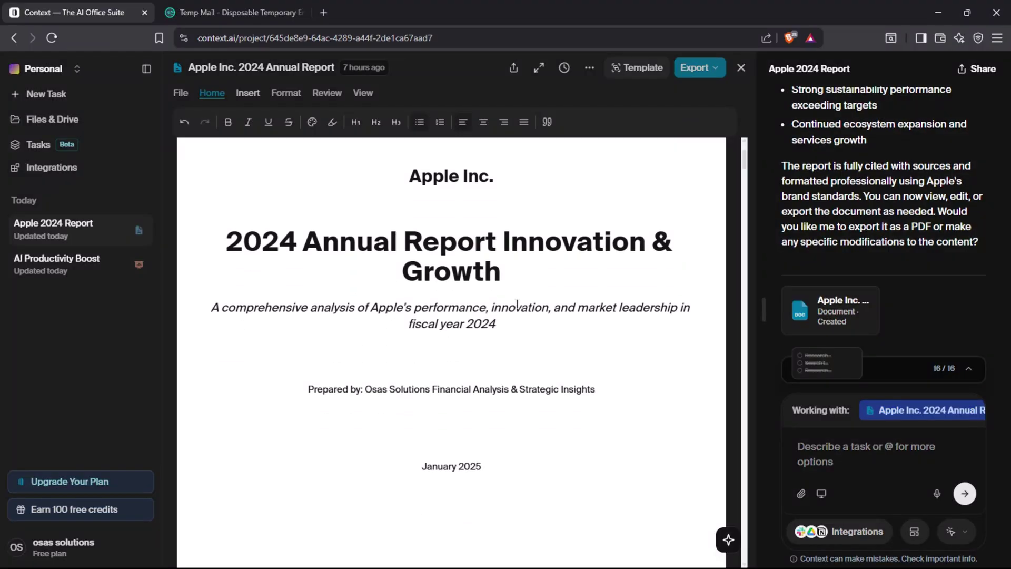
- Scroll the Apple Inc. 2024 Annual Report from the Executive Summary down to the Vision Pro launch sections
scroll(528, 285, "down", 10)
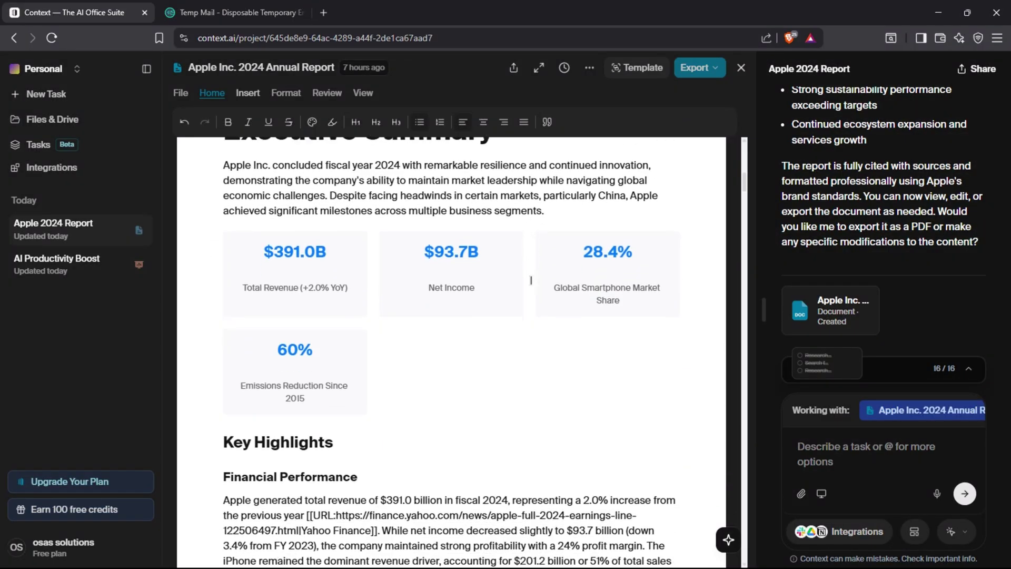
scroll(531, 281, "up", 2)
scroll(531, 280, "down", 8)
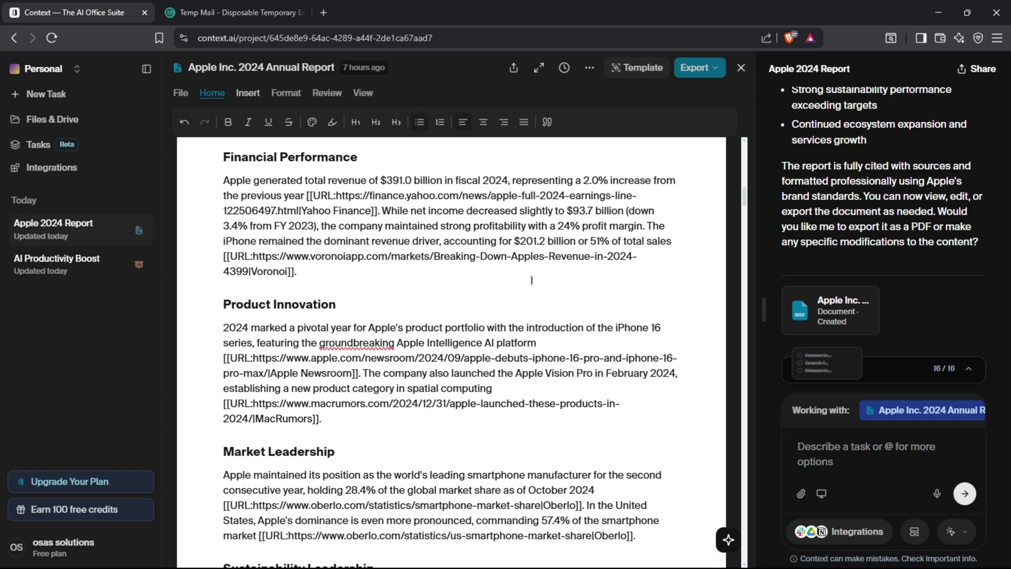
scroll(531, 280, "down", 6)
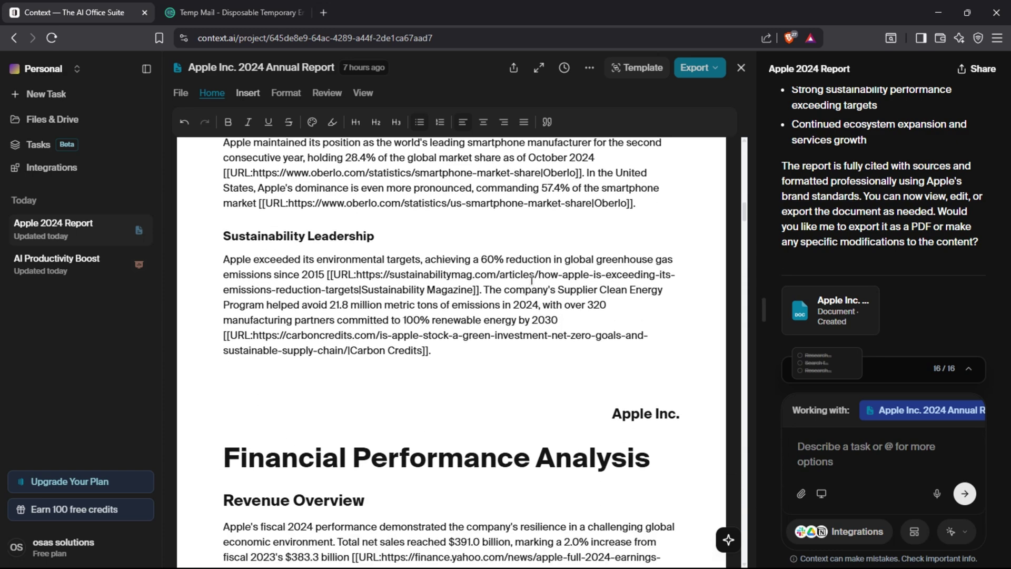
scroll(531, 280, "down", 8)
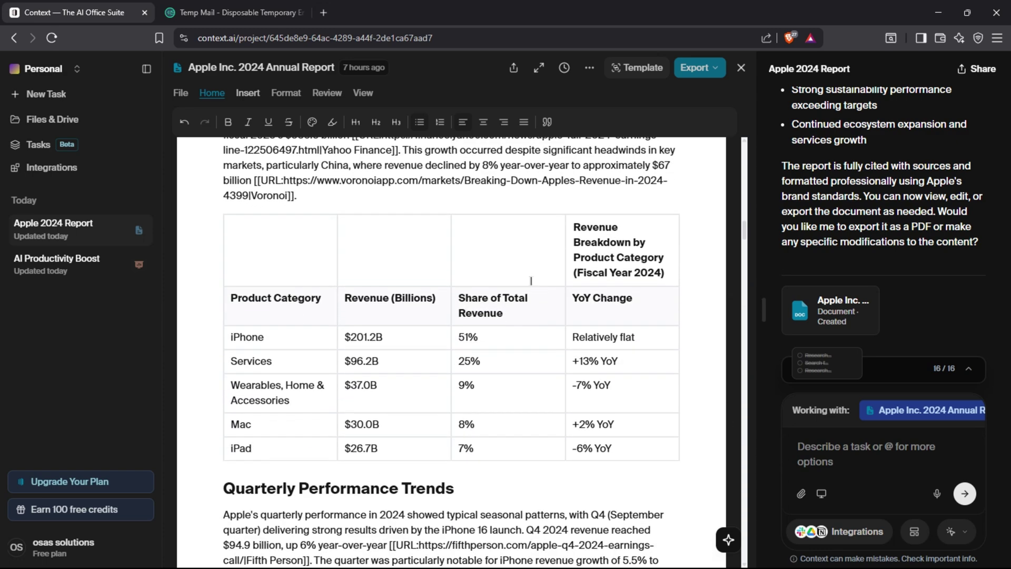
scroll(531, 281, "up", 2)
scroll(531, 281, "down", 6)
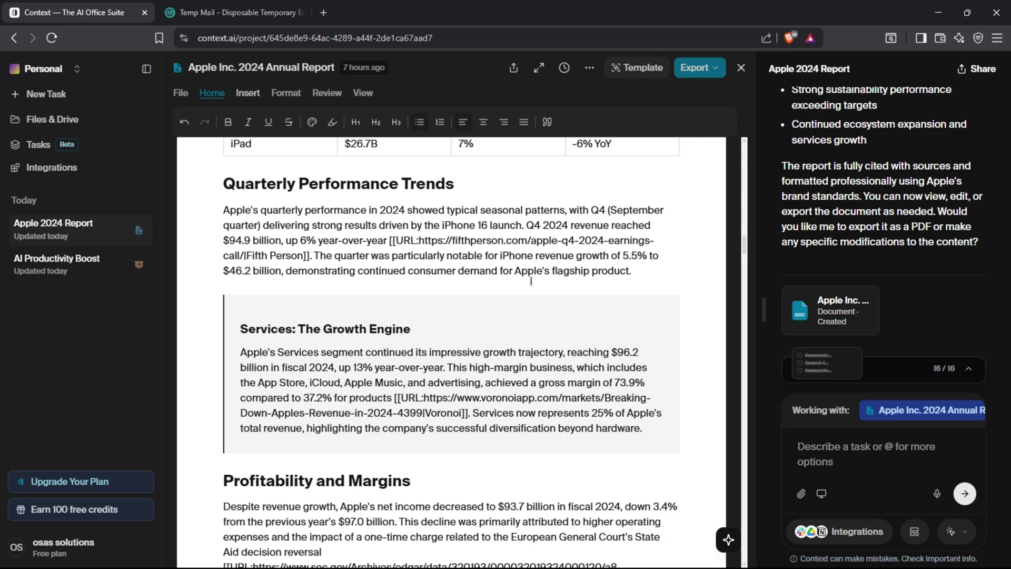
scroll(531, 281, "down", 10)
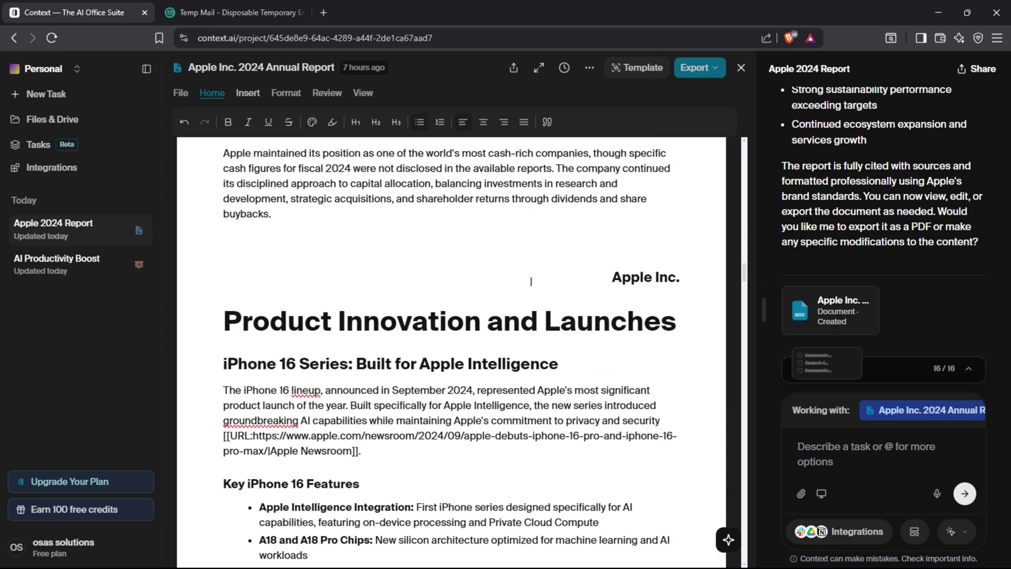
scroll(531, 281, "down", 12)
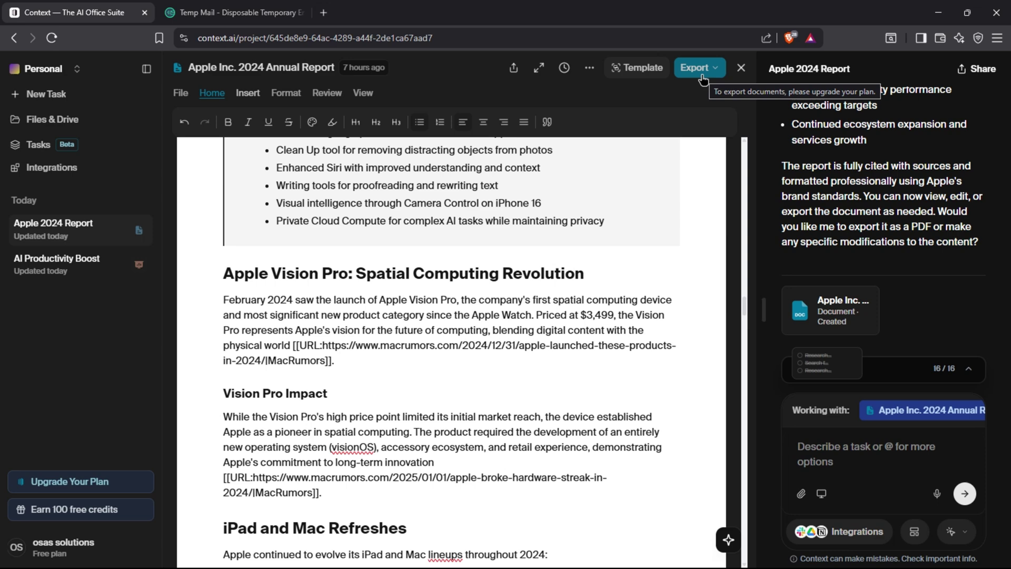
- Create and copy a public view-only link to the Apple Inc. 2024 Annual Report document
left_click(512, 69)
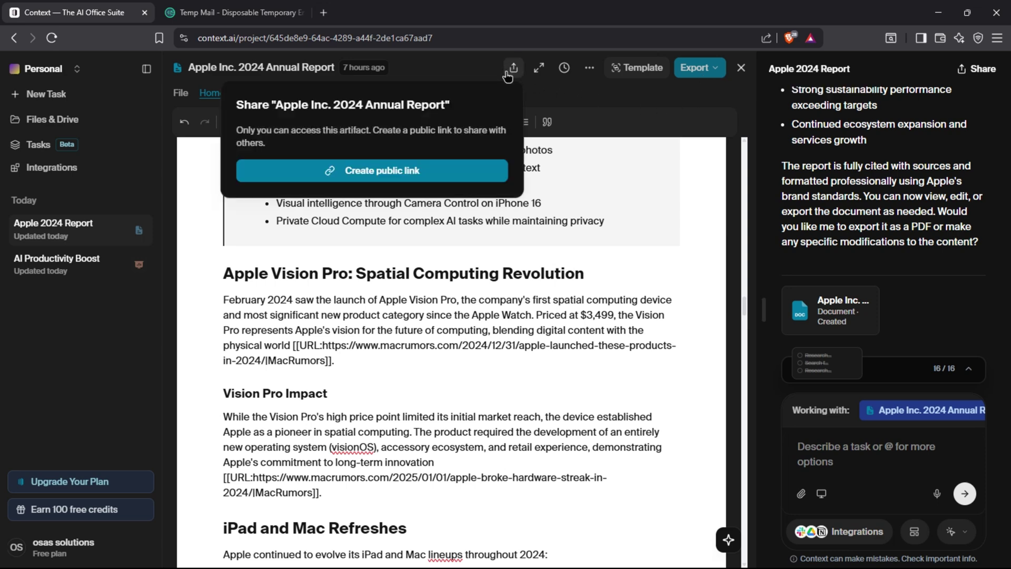
left_click(380, 175)
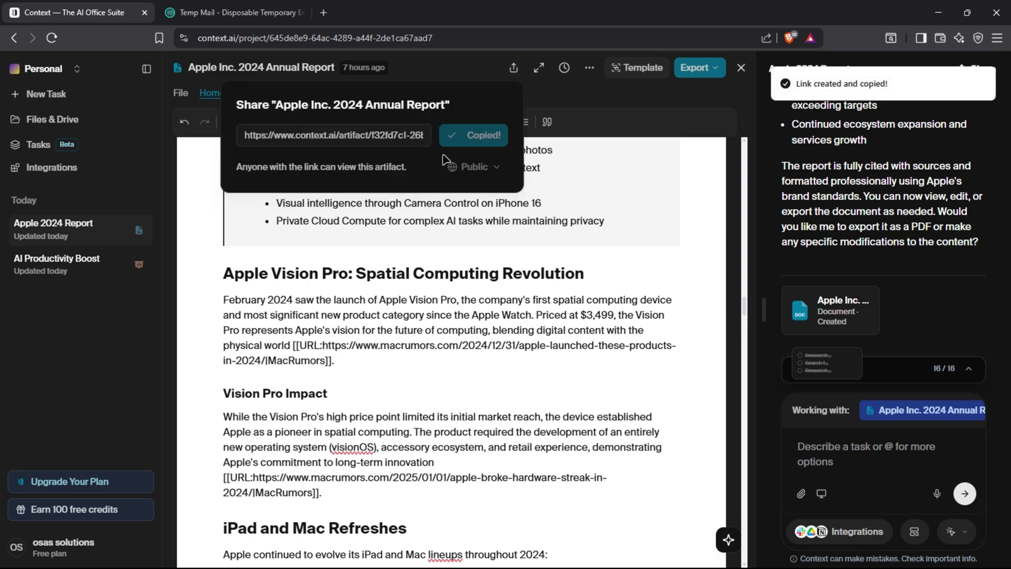
left_click(431, 232)
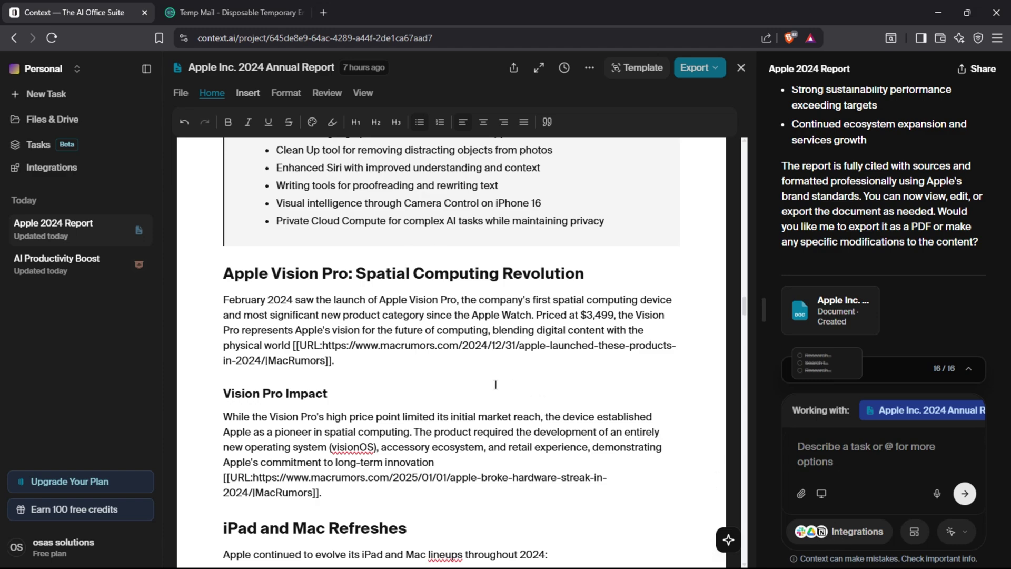
- In a new task, ask Context to develop an Apple-style website about apple fruit
left_click(46, 98)
type("develo")
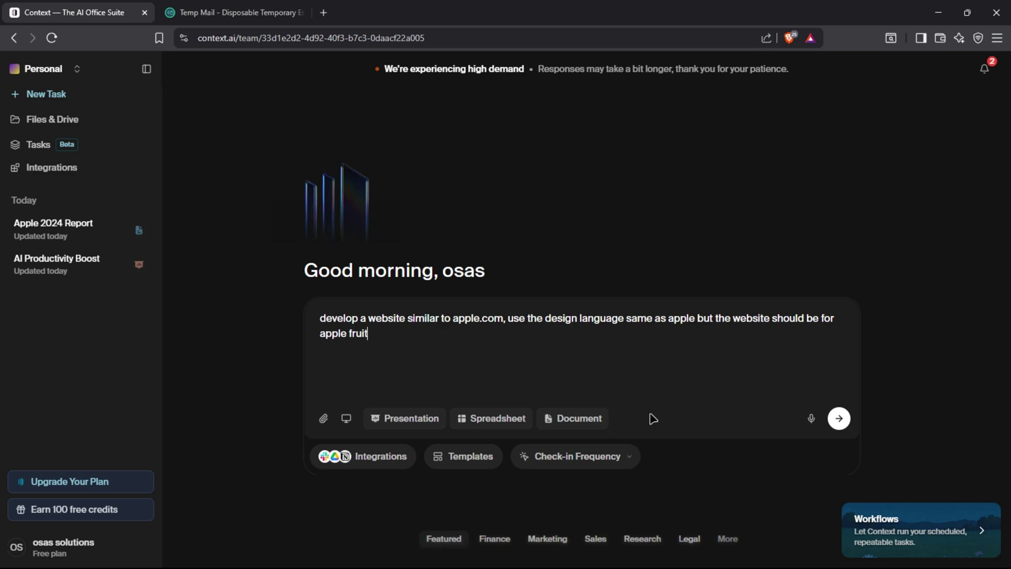
key("Return")
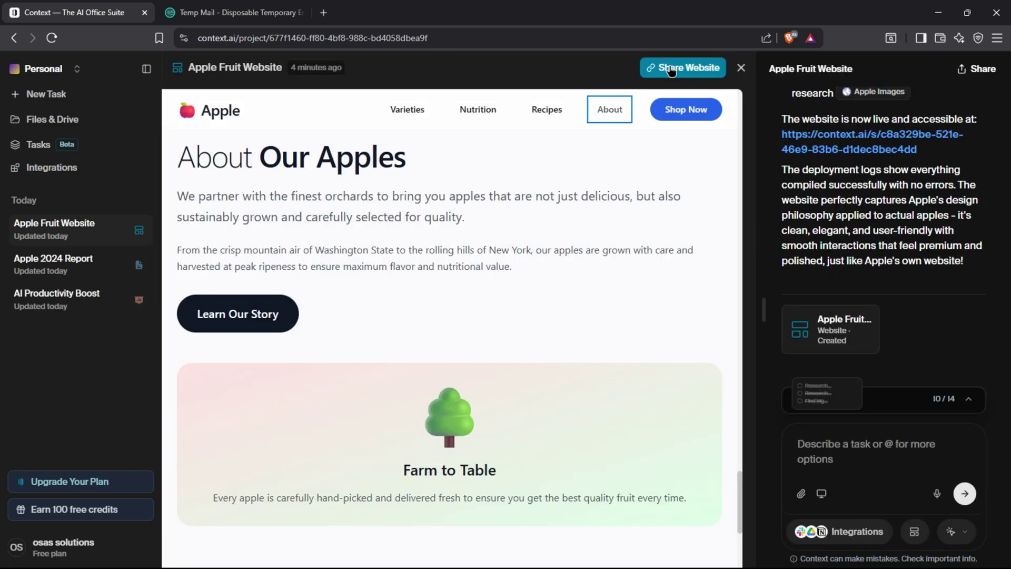
- Get a shareable link for the Apple Fruit Website and browse its live Recipes section
left_click(670, 70)
left_click(682, 201)
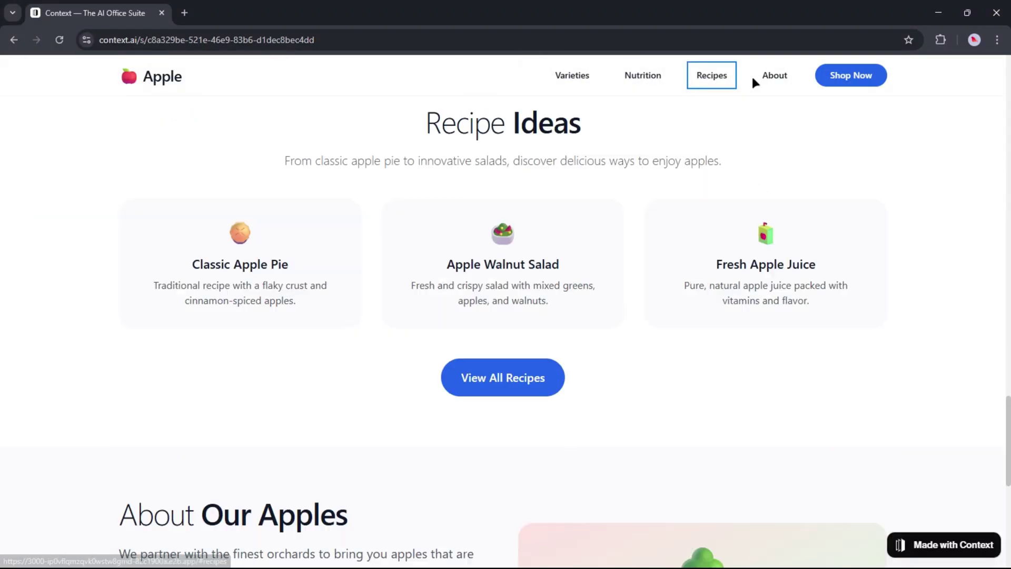
left_click(643, 75)
scroll(718, 351, "down", 6)
scroll(718, 352, "down", 10)
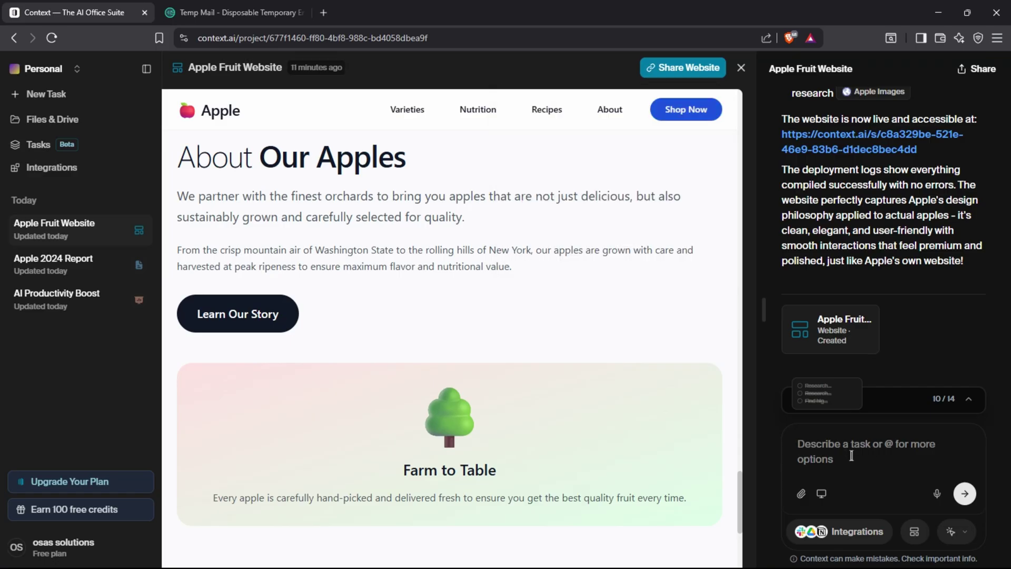
- Send the follow-up 'the buttons are not working or are not functional, fix it'
left_click(852, 456)
type("th")
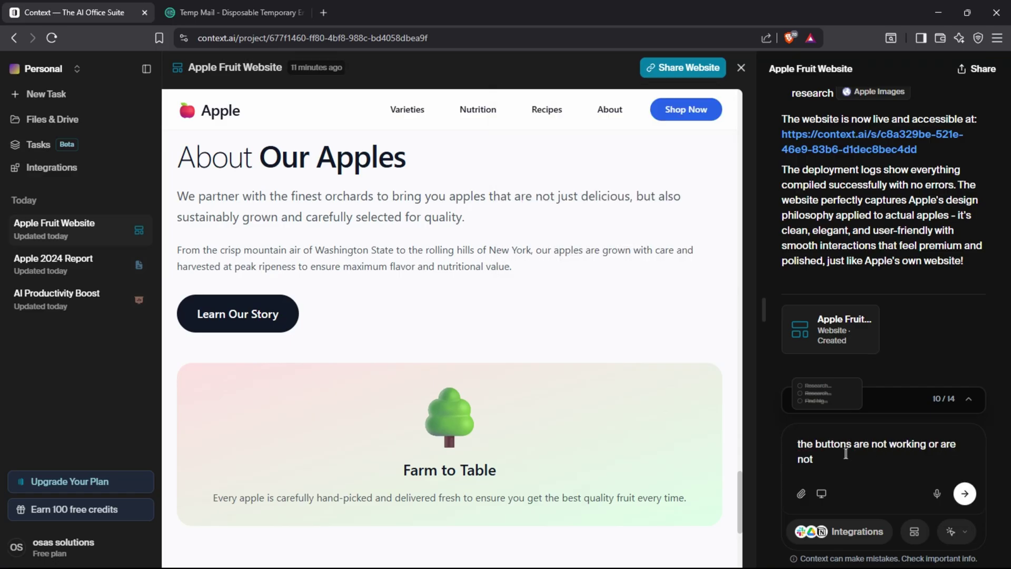
left_click(965, 493)
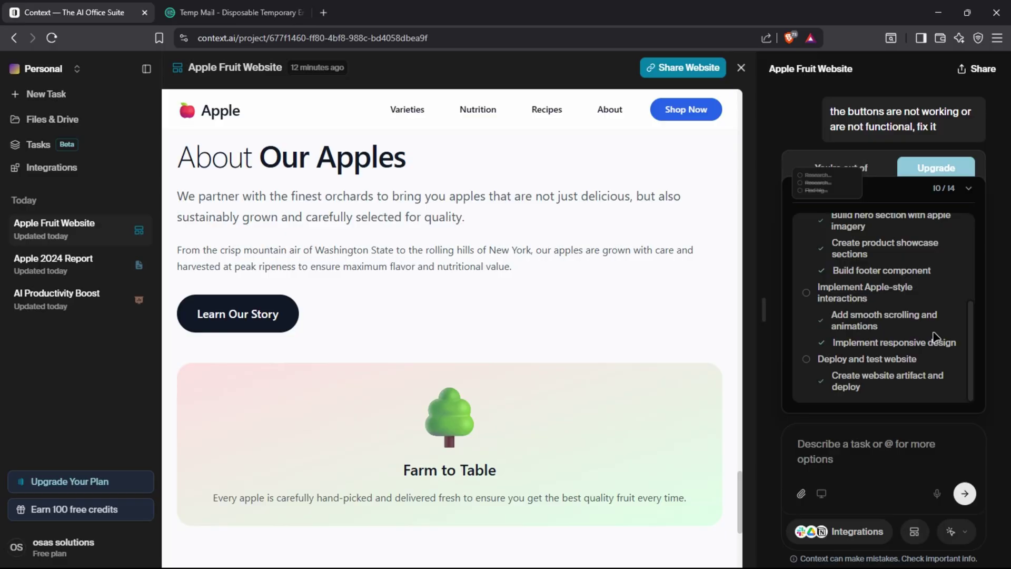